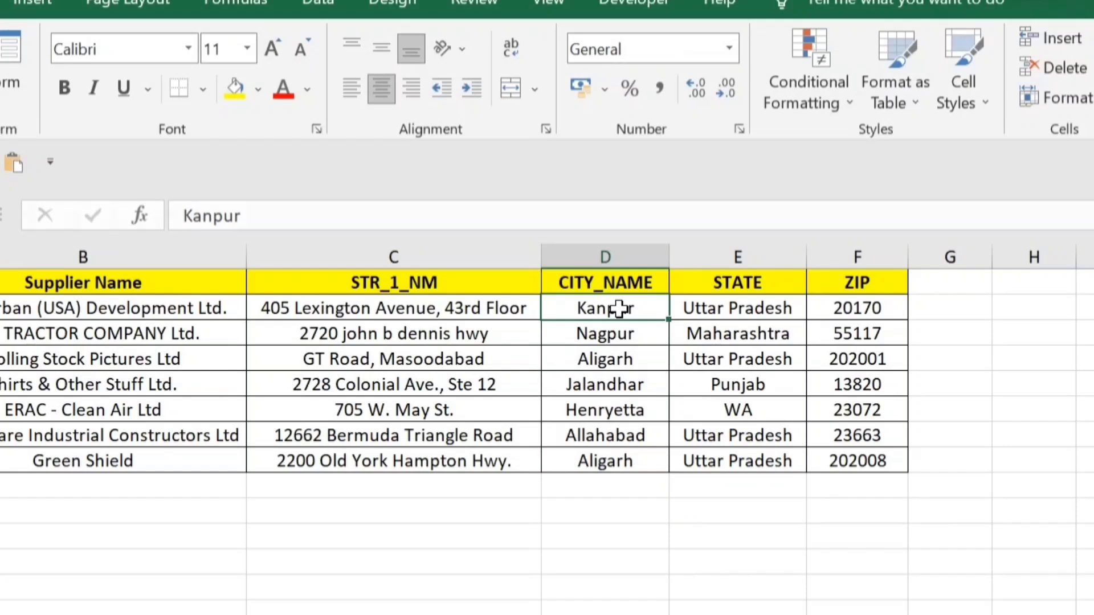
# - Copy Kanpur into all remaining CITY_NAME cells below it, and undo the paste
pyautogui.moveTo(619, 333); pyautogui.dragTo(622, 462)
pyautogui.write('Kanpur Kanpur Kanpur Kanpur Kanpur Kanpur')
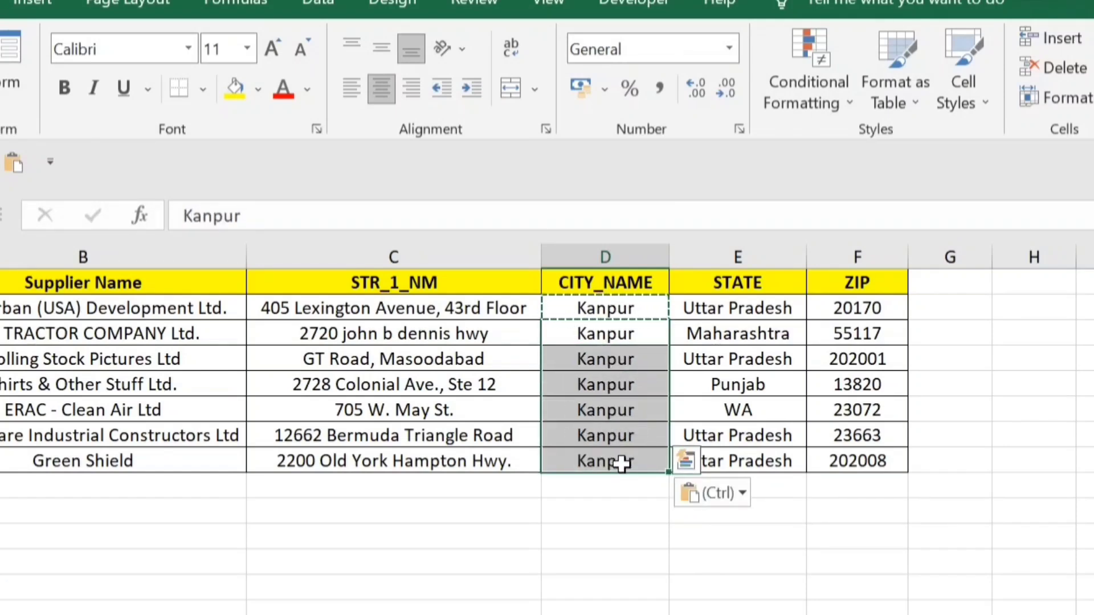
pyautogui.hotkey('ctrl', 'z')
pyautogui.click(620, 306)
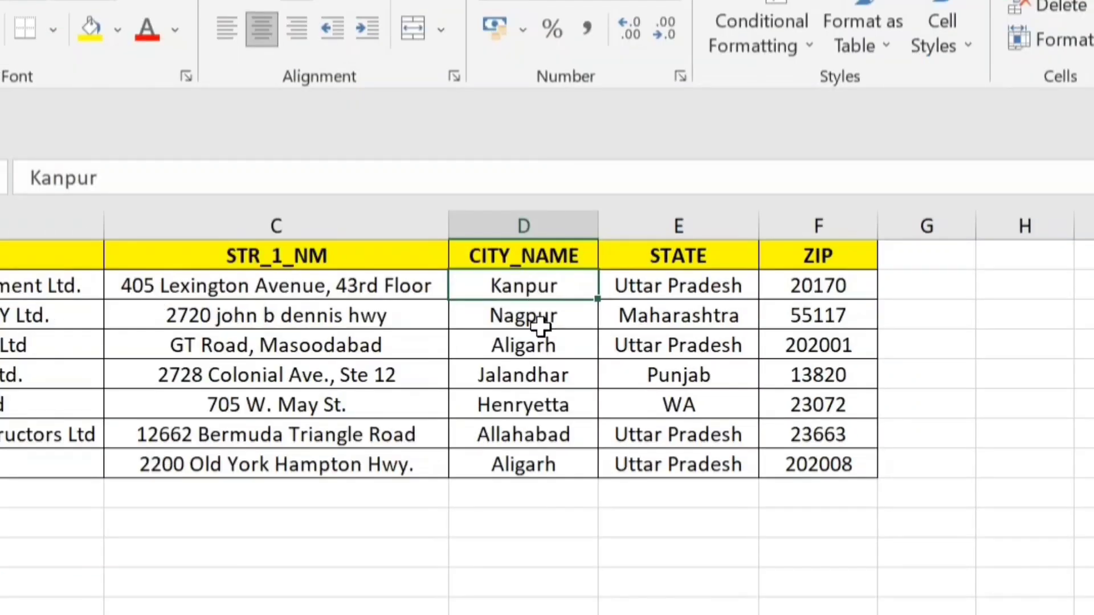
# - Copy the Kanpur and Nagpur cells and paste them over the CITY_NAME cells of S.No 3 and 4
pyautogui.click(540, 326)
pyautogui.moveTo(549, 345); pyautogui.dragTo(555, 469)
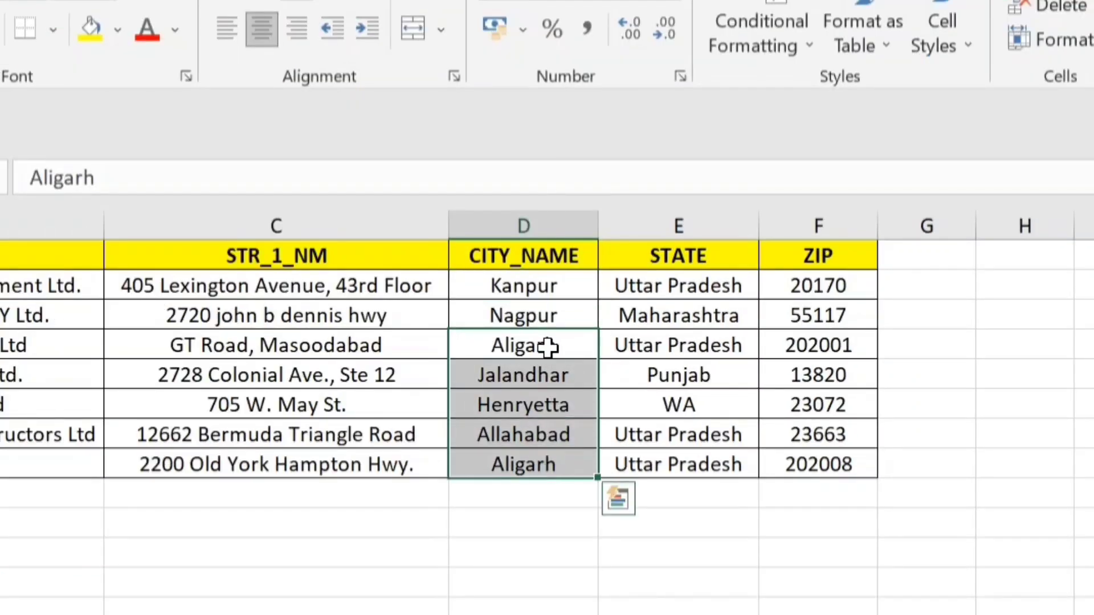
pyautogui.moveTo(532, 285); pyautogui.dragTo(549, 464)
pyautogui.hotkey('ctrl', 'c')
pyautogui.hotkey('ctrl', 'v')
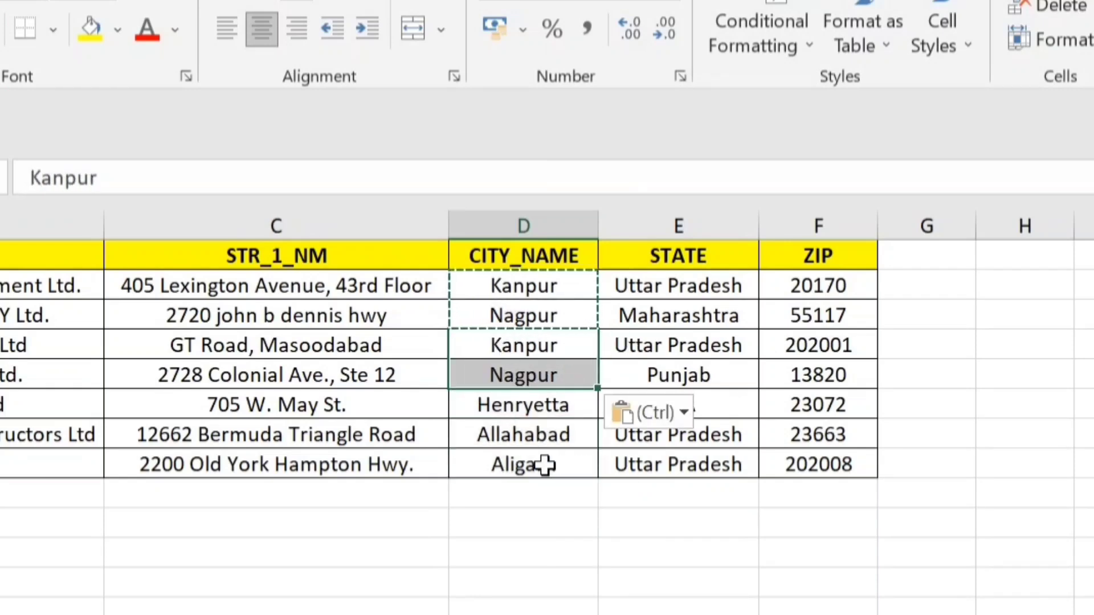
# - Copy the pasted Kanpur and Nagpur pair into the CITY_NAME cells of S.No 5 and 6
pyautogui.moveTo(532, 349); pyautogui.dragTo(530, 373)
pyautogui.hotkey('ctrl', 'c')
pyautogui.click(534, 410)
pyautogui.hotkey('ctrl', 'v')
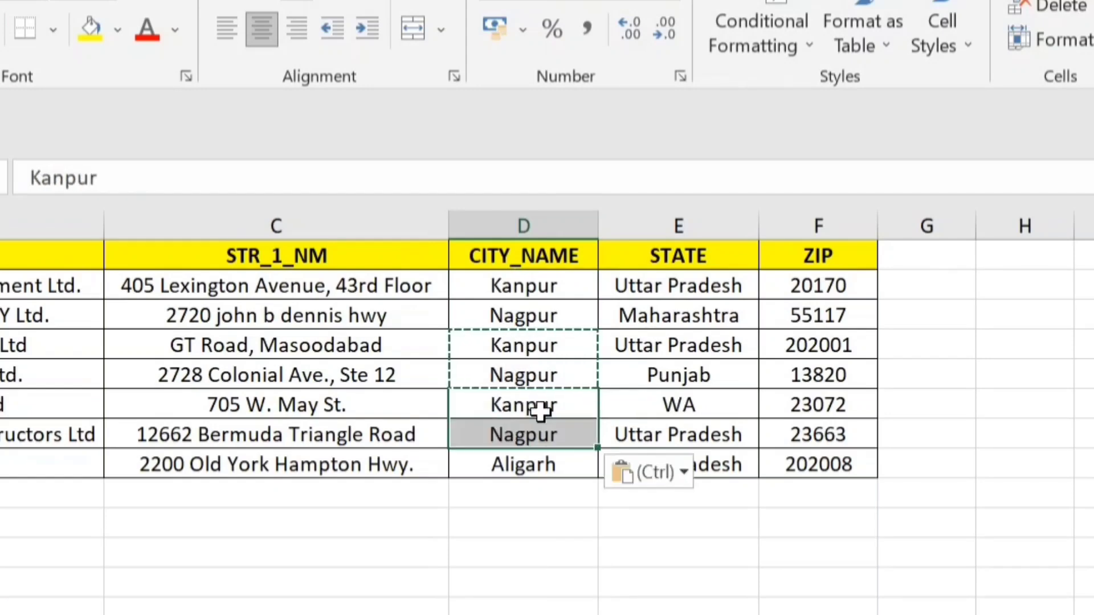
# - Undo both city pair pastes and clear the copy selection
pyautogui.hotkey('ctrl', 'z')
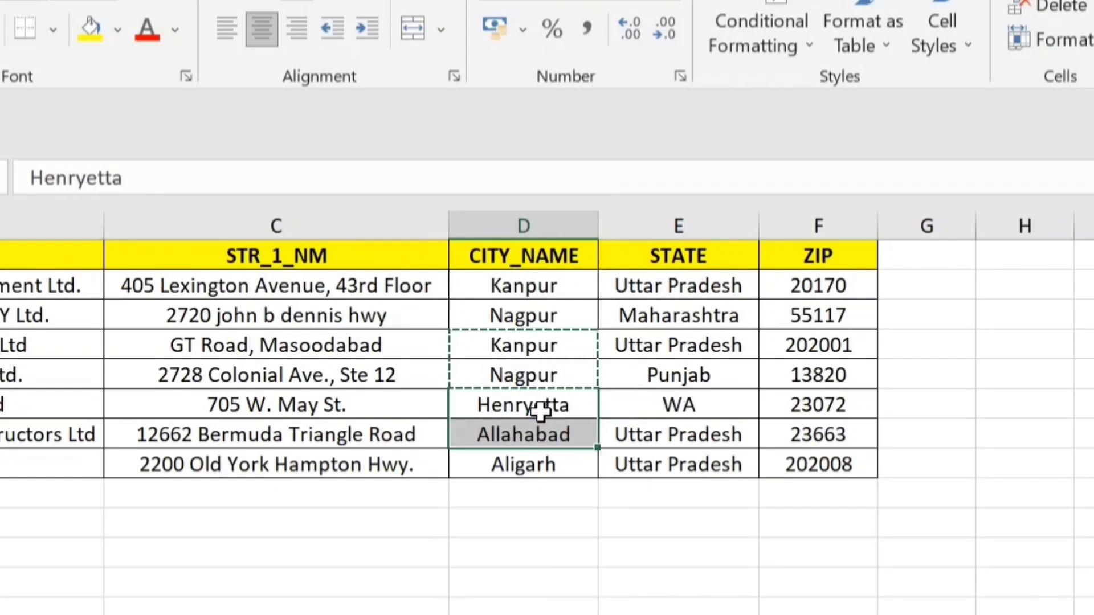
pyautogui.hotkey('ctrl', 'z')
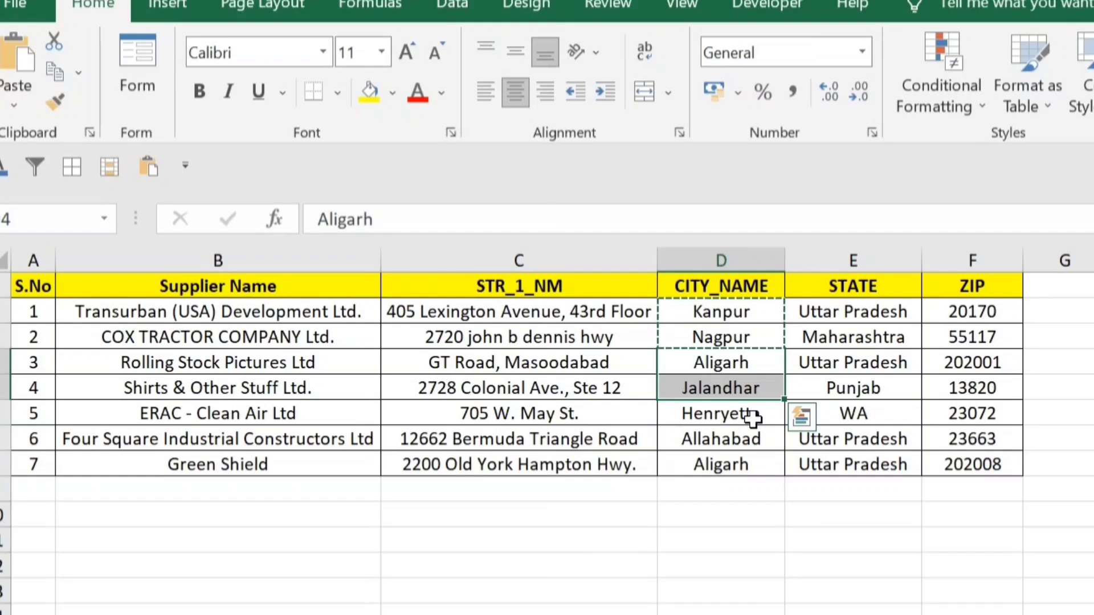
pyautogui.press('Escape')
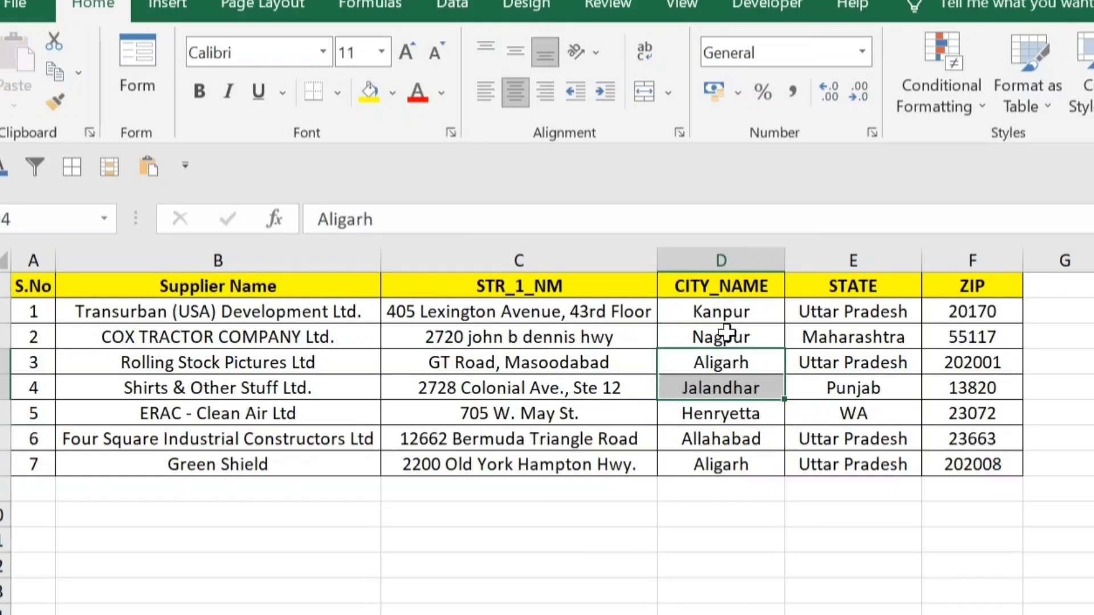
pyautogui.click(727, 335)
pyautogui.moveTo(726, 318); pyautogui.dragTo(735, 455)
pyautogui.click(728, 383)
pyautogui.moveTo(722, 313); pyautogui.dragTo(732, 461)
pyautogui.click(724, 364)
pyautogui.click(725, 391)
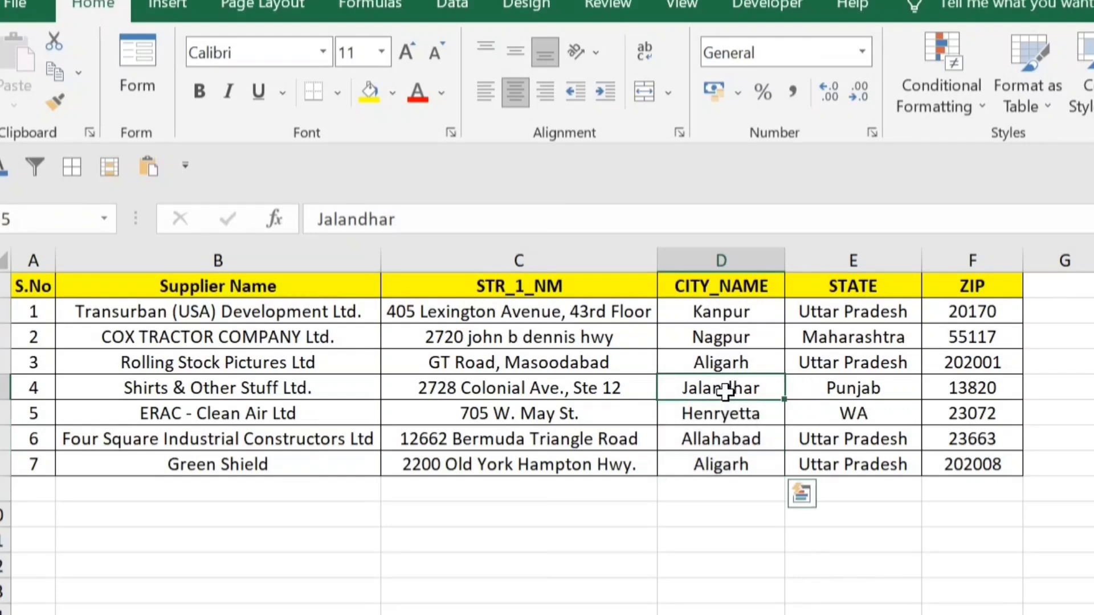
# - Fill the CITY_NAME cells of S.No 3 to 7 with the relative formula =D2 in a single entry, and undo it
pyautogui.moveTo(725, 304); pyautogui.dragTo(734, 464)
pyautogui.click(730, 364)
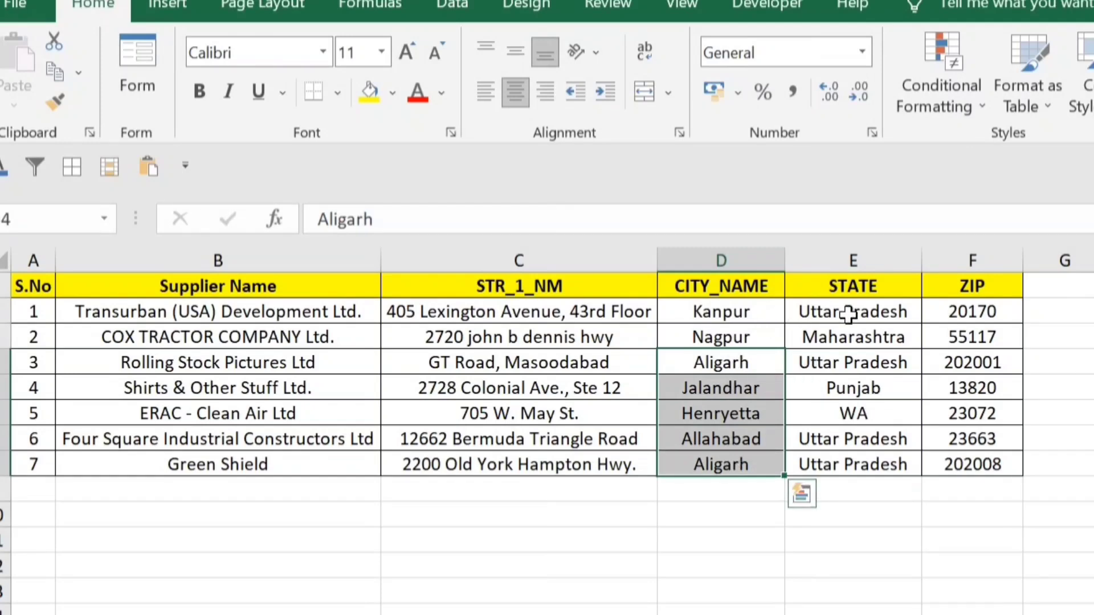
pyautogui.write('=')
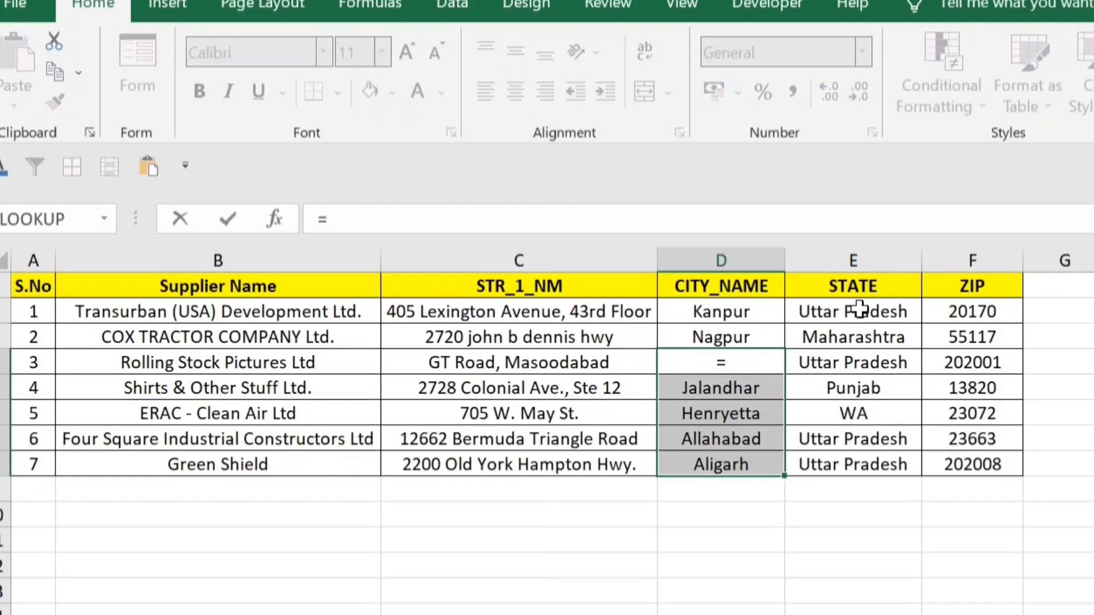
pyautogui.press('Up')
pyautogui.press('Up')
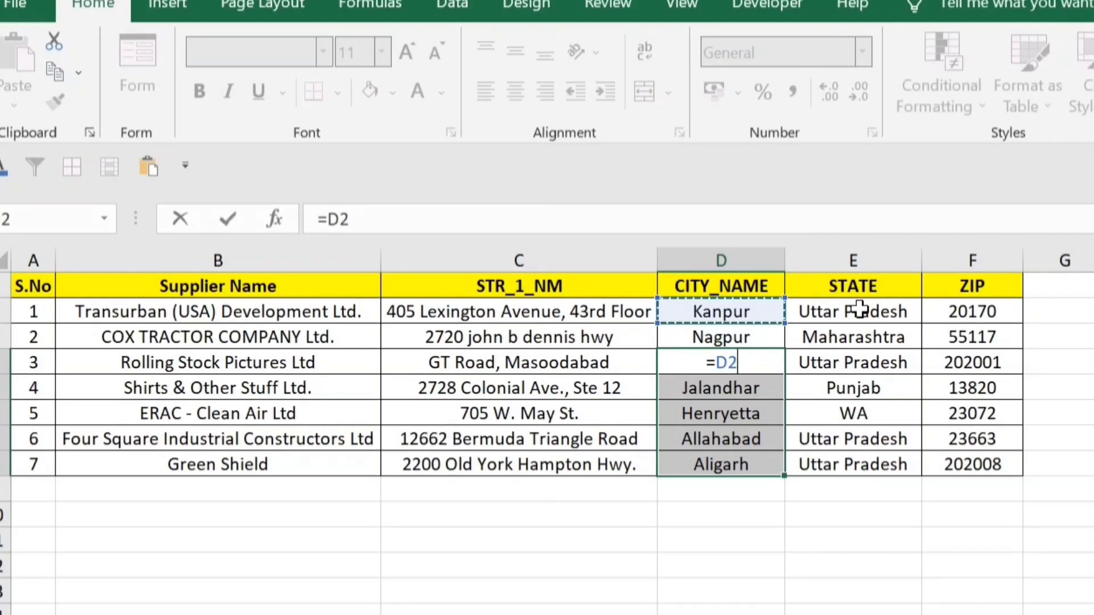
pyautogui.hotkey('ctrl', 'Return')
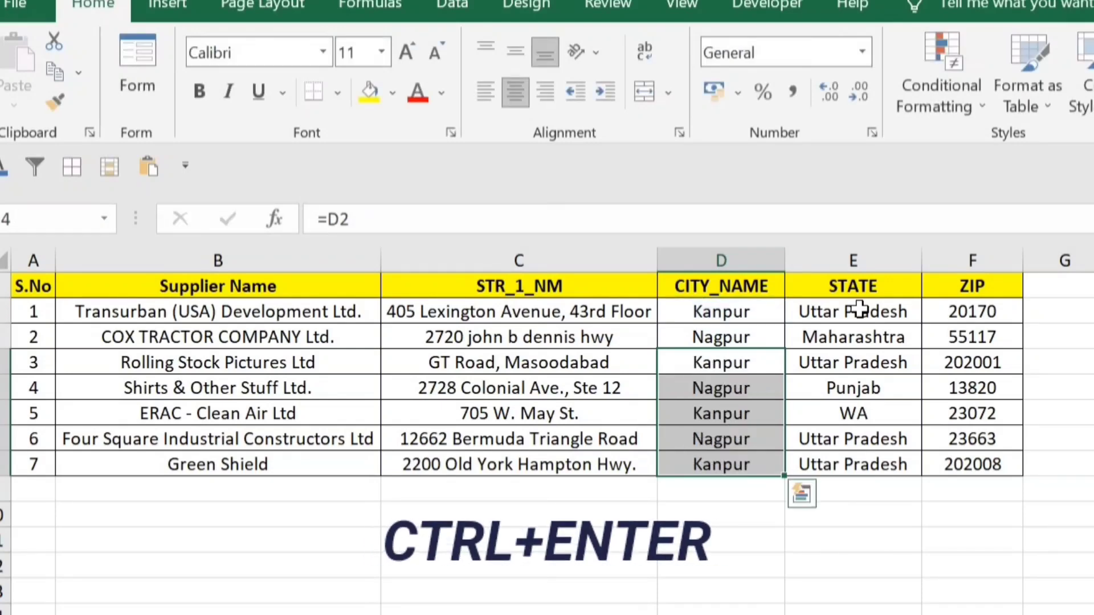
pyautogui.moveTo(717, 315); pyautogui.dragTo(777, 459)
pyautogui.click(775, 462)
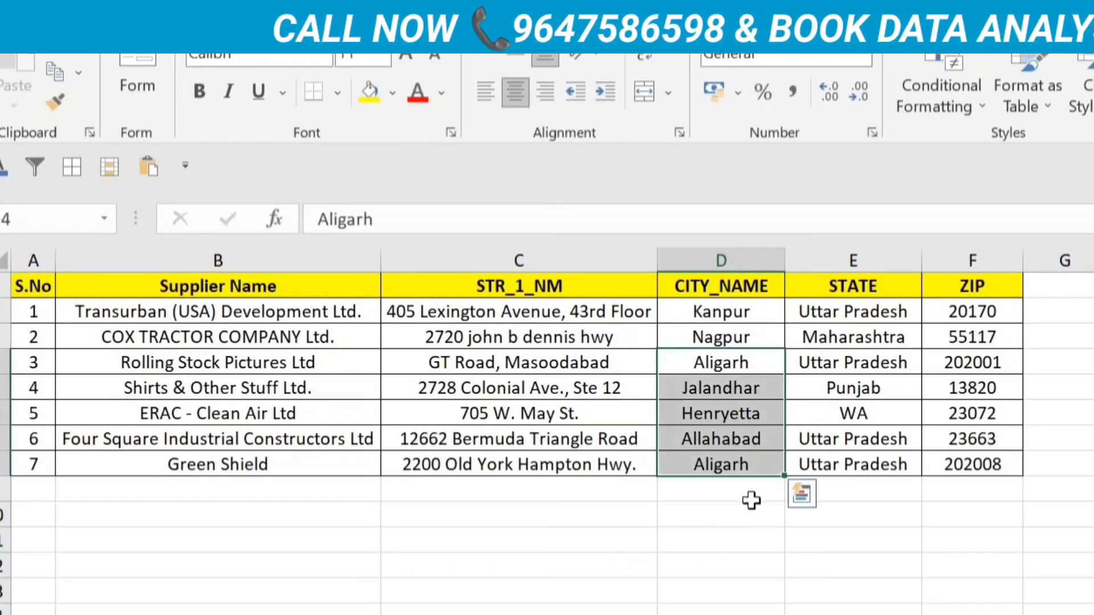
# - Fill the CITY_NAME cells of S.No 4 to 7 with the relative formula =D2 to repeat the first three cities
pyautogui.moveTo(723, 314); pyautogui.dragTo(729, 362)
pyautogui.click(731, 387)
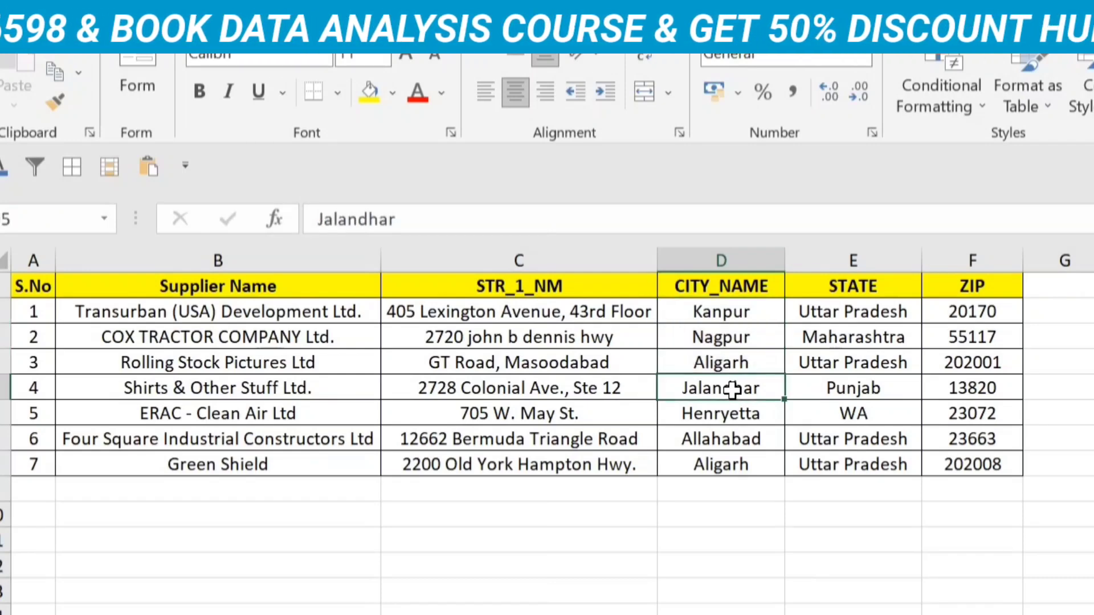
pyautogui.hotkey('ctrl', 'shift', 'Down')
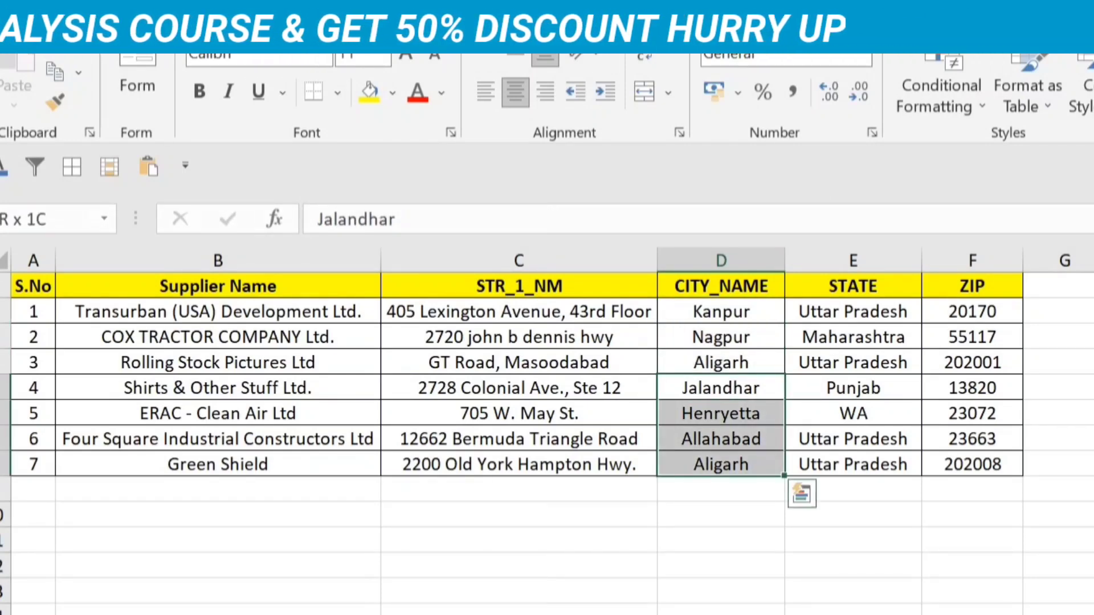
pyautogui.write('=')
pyautogui.press('Up')
pyautogui.press('Up')
pyautogui.press('Up')
pyautogui.press('Up')
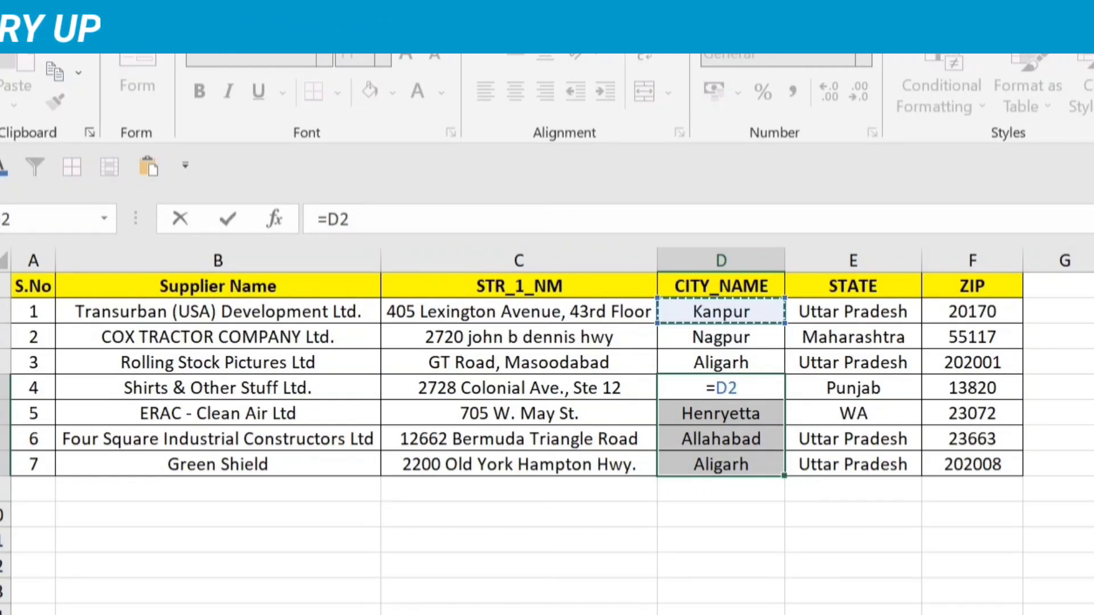
pyautogui.hotkey('ctrl', 'Return')
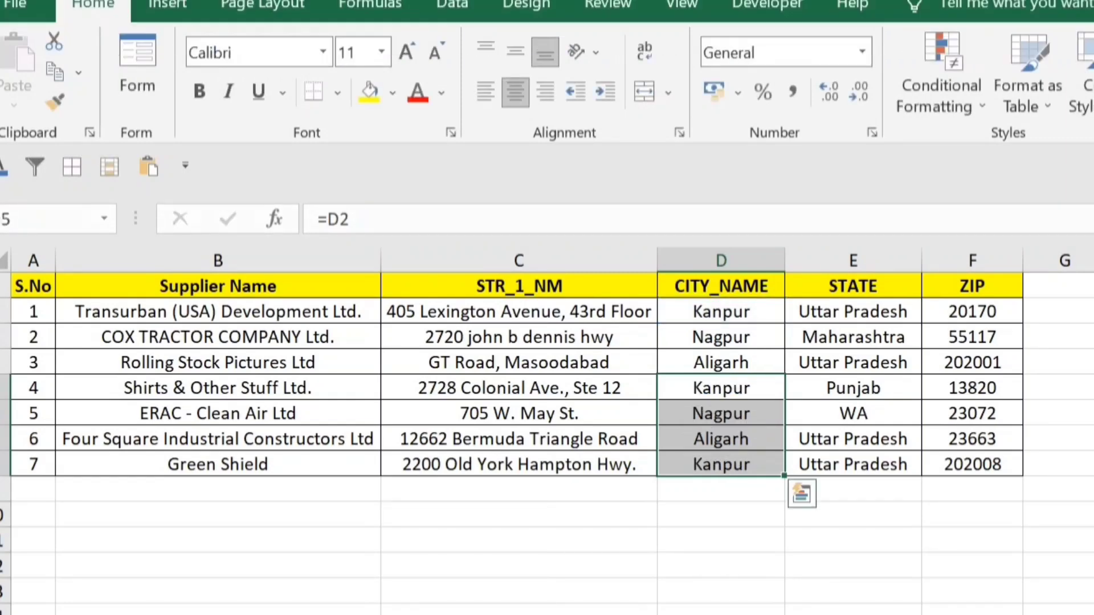
# - Undo the formula fill in the CITY_NAME column and the earlier widening of that column
pyautogui.moveTo(734, 393); pyautogui.dragTo(724, 453)
pyautogui.hotkey('ctrl', 'z')
pyautogui.hotkey('ctrl', 'z')
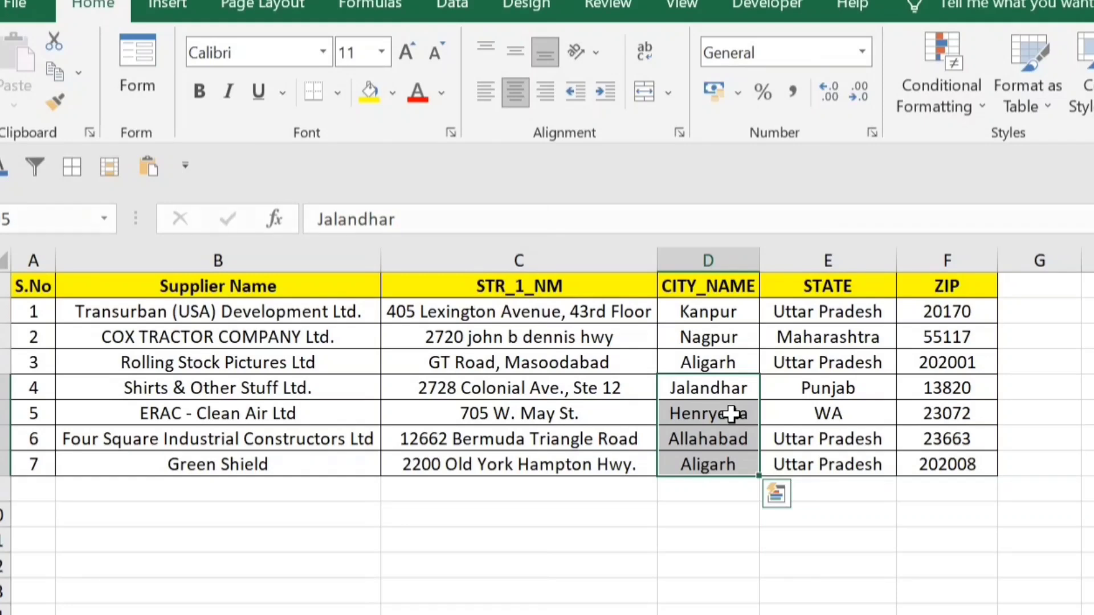
pyautogui.moveTo(707, 314); pyautogui.dragTo(763, 475)
pyautogui.hotkey('ctrl', 'z')
pyautogui.moveTo(708, 322); pyautogui.dragTo(764, 477)
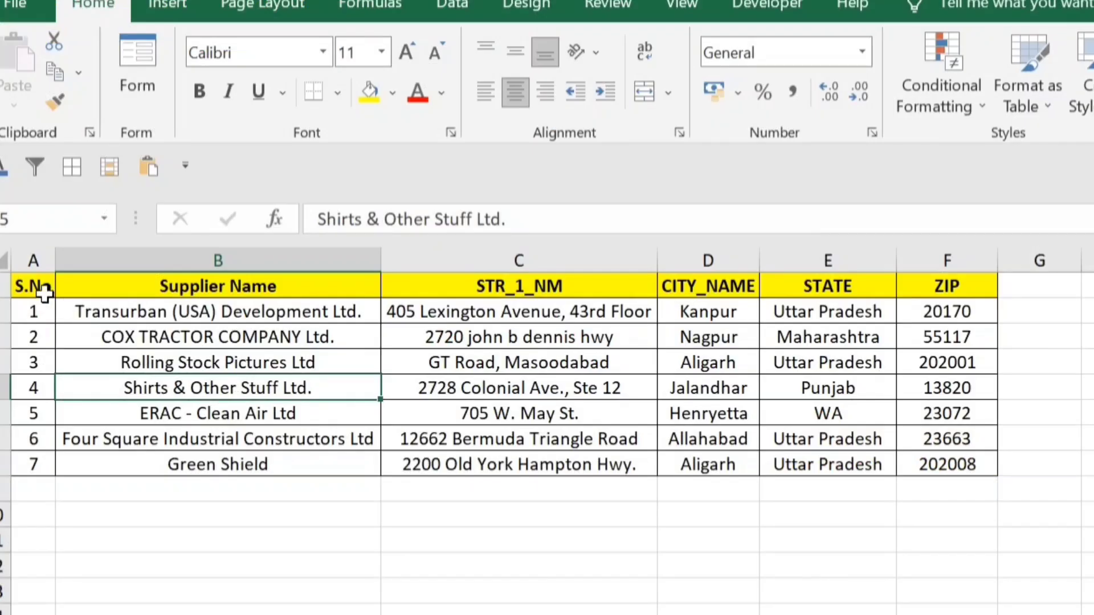
# - Clear the supplier name of S.No 4, street of S.No 5, city of S.No 1, state of S.No 3 and ZIP of S.No 7
pyautogui.moveTo(42, 286); pyautogui.dragTo(977, 464)
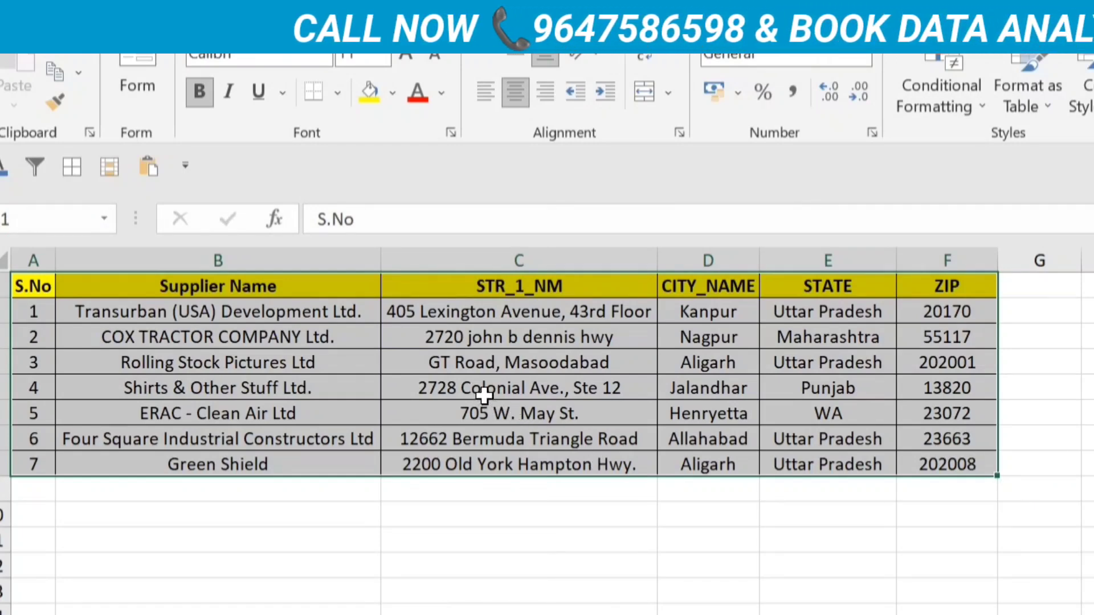
pyautogui.click(261, 385)
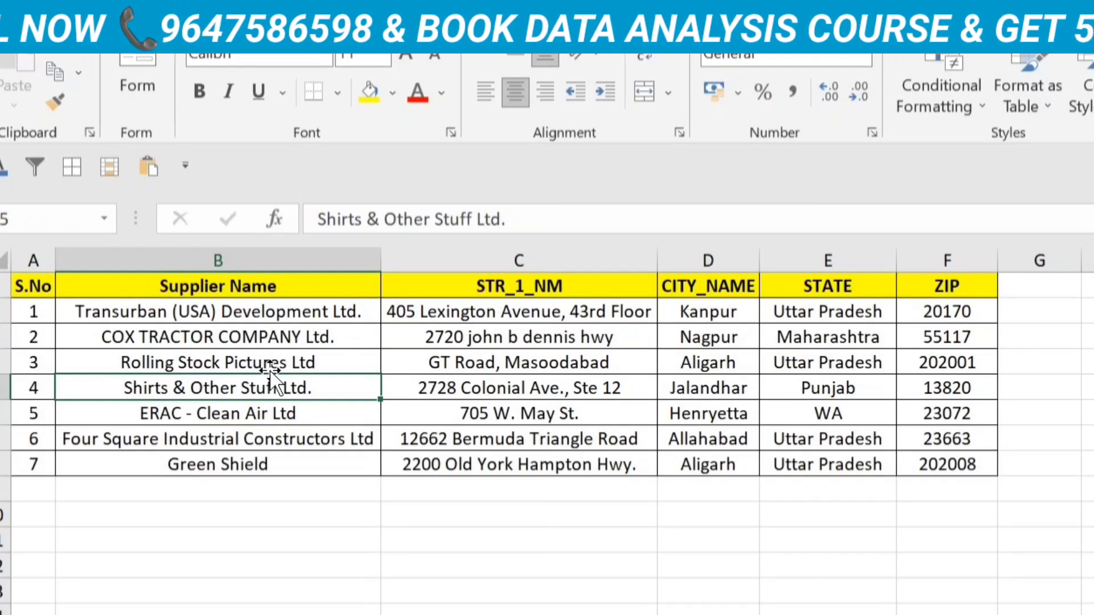
pyautogui.press('Delete')
pyautogui.click(520, 410)
pyautogui.press('Delete')
pyautogui.click(725, 312)
pyautogui.press('Delete')
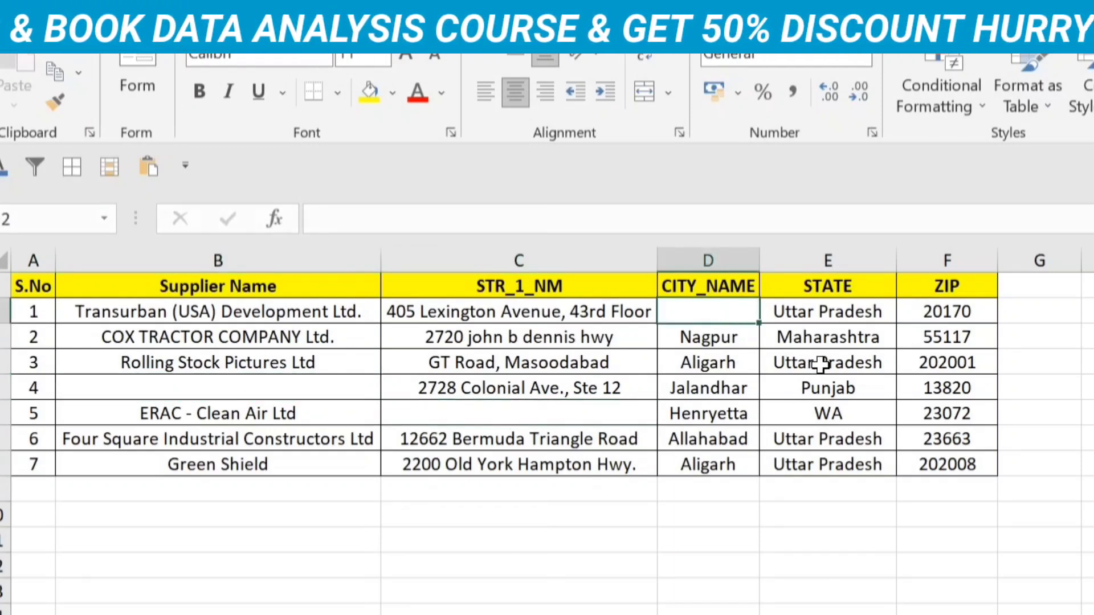
pyautogui.click(817, 363)
pyautogui.press('Delete')
pyautogui.click(963, 464)
pyautogui.press('Delete')
pyautogui.click(826, 415)
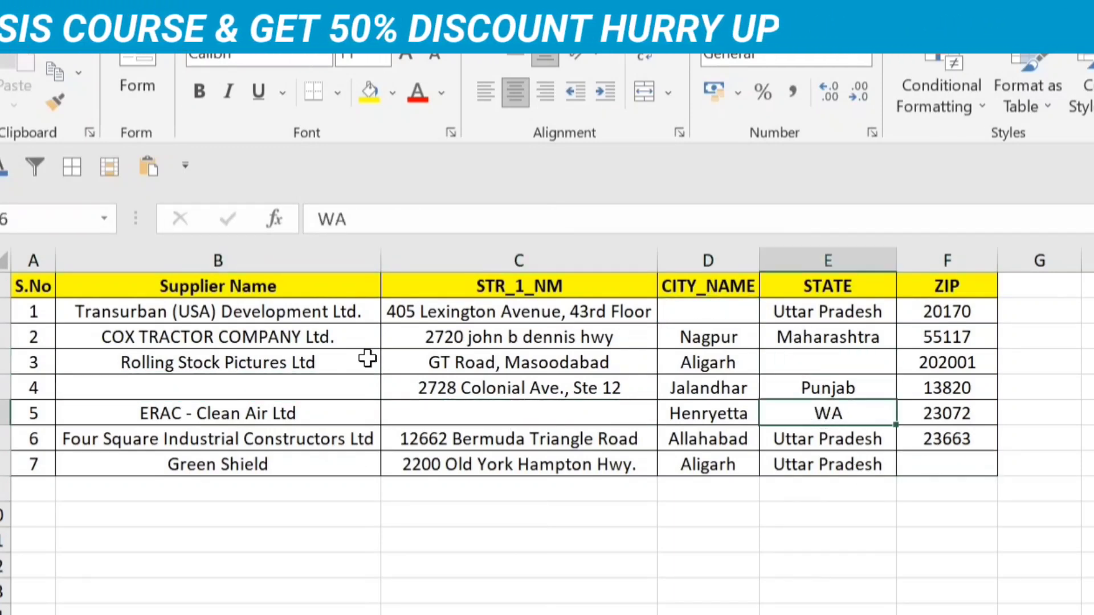
# - Enter Not Found in the empty Supplier Name cell of S.No 4
pyautogui.moveTo(44, 313); pyautogui.dragTo(941, 474)
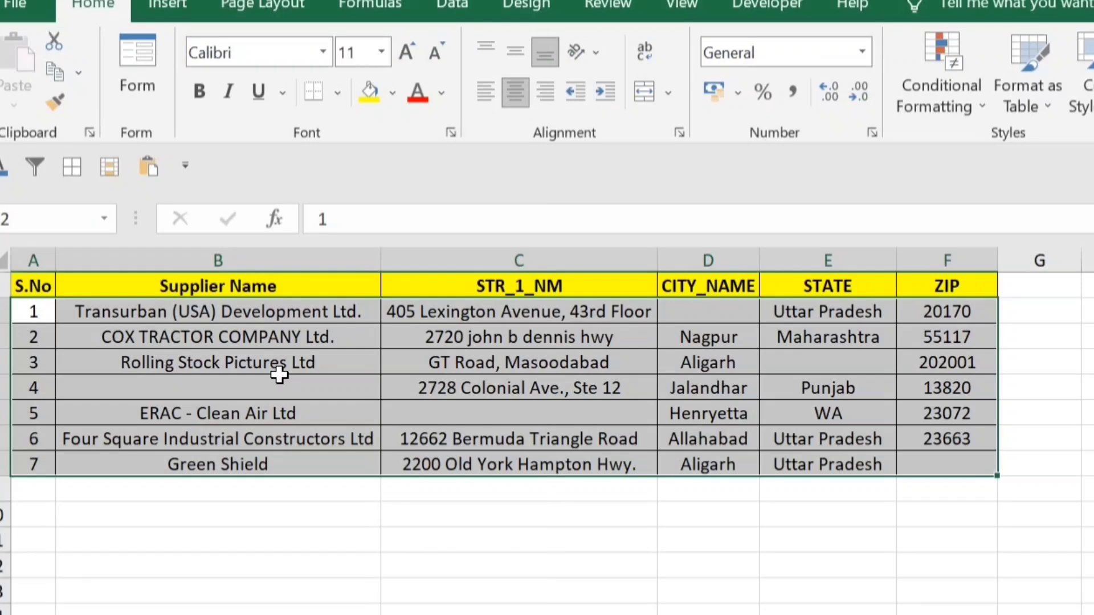
pyautogui.click(307, 385)
pyautogui.write('Notr')
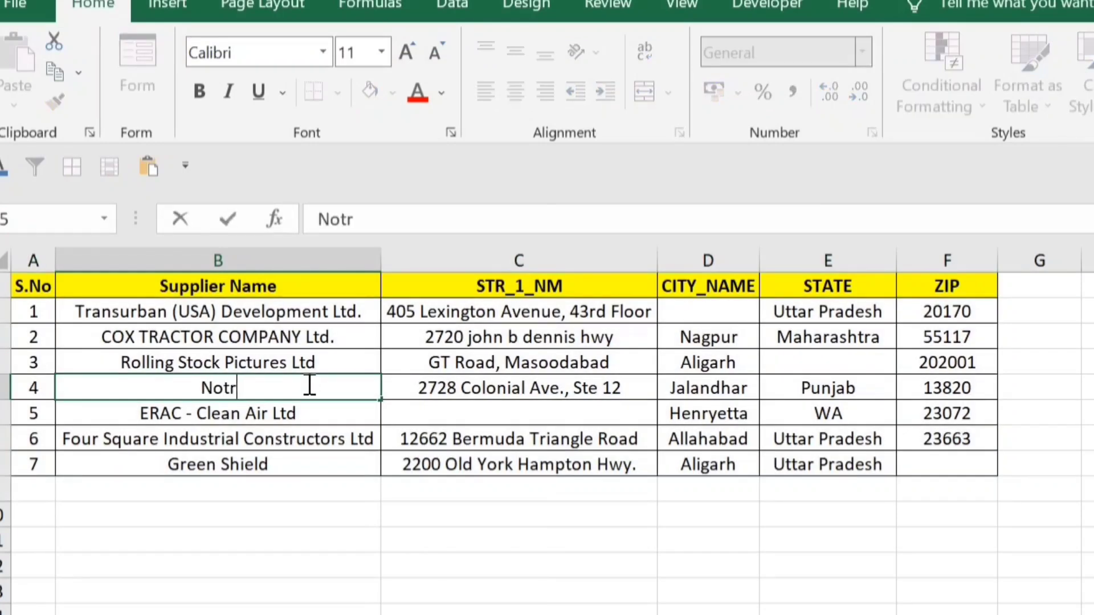
pyautogui.write('fo')
pyautogui.press('BackSpace')
pyautogui.write('OUND')
pyautogui.press('Tab')
pyautogui.press('Tab')
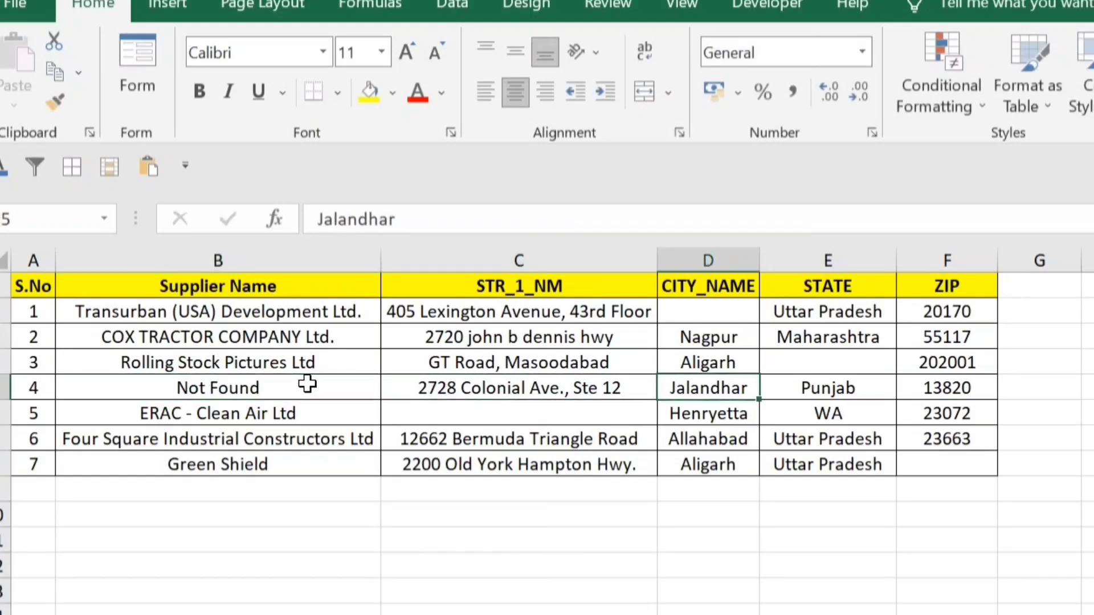
# - Enter Not Found in the empty STR_1_NM cell of S.No 5
pyautogui.press('Left')
pyautogui.press('Down')
pyautogui.write('Not F')
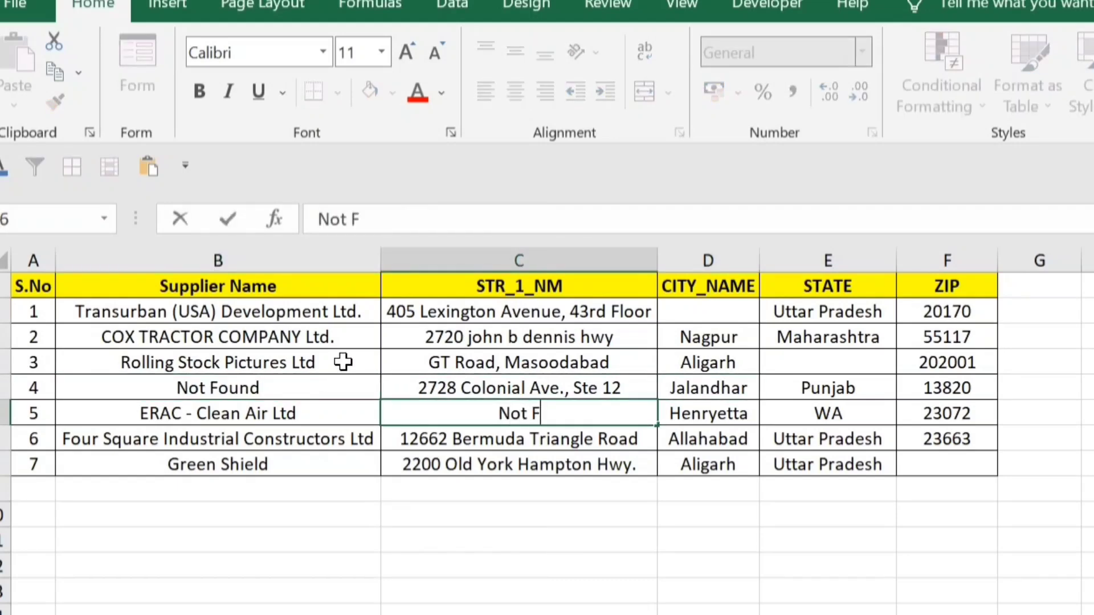
pyautogui.write('ound')
pyautogui.press('Left')
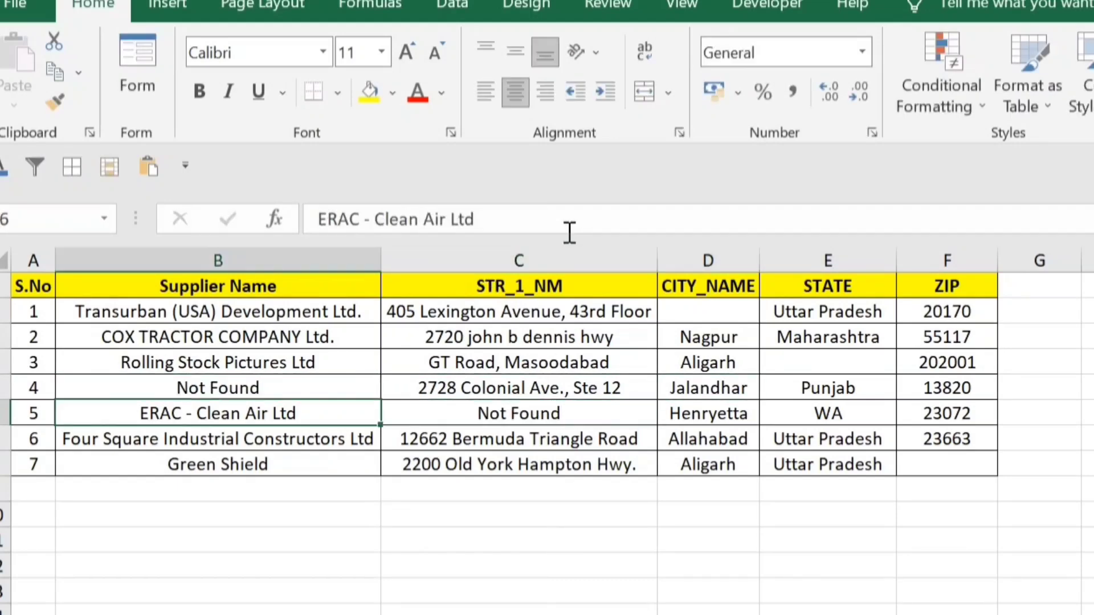
# - Undo both manually entered Not Found values
pyautogui.hotkey('ctrl', 'z')
pyautogui.hotkey('ctrl', 'z')
pyautogui.press('Up')
pyautogui.press('Up')
pyautogui.press('Up')
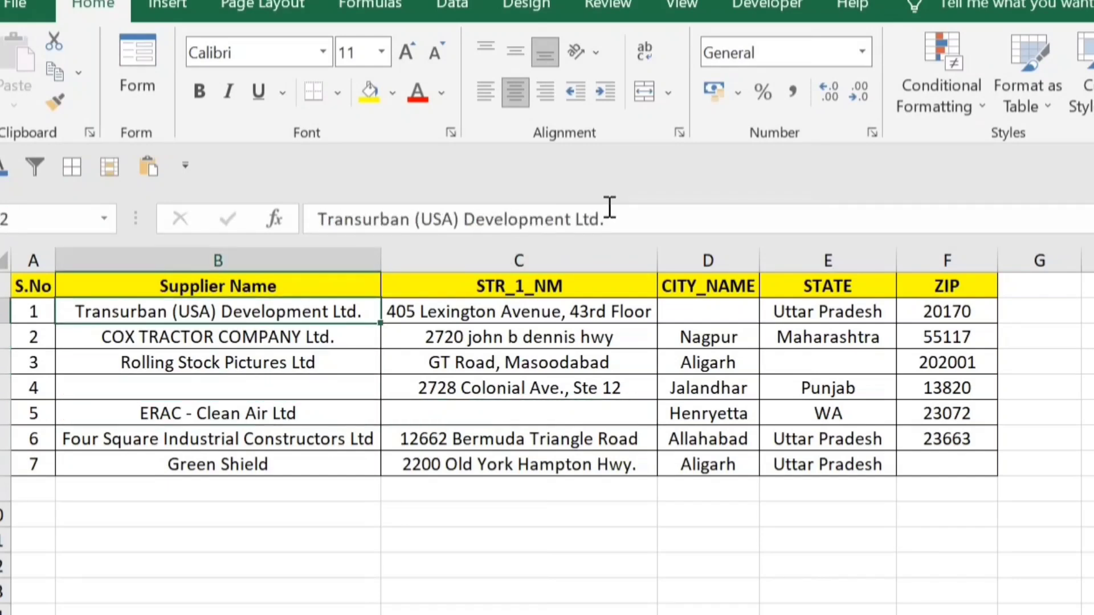
pyautogui.press('Left')
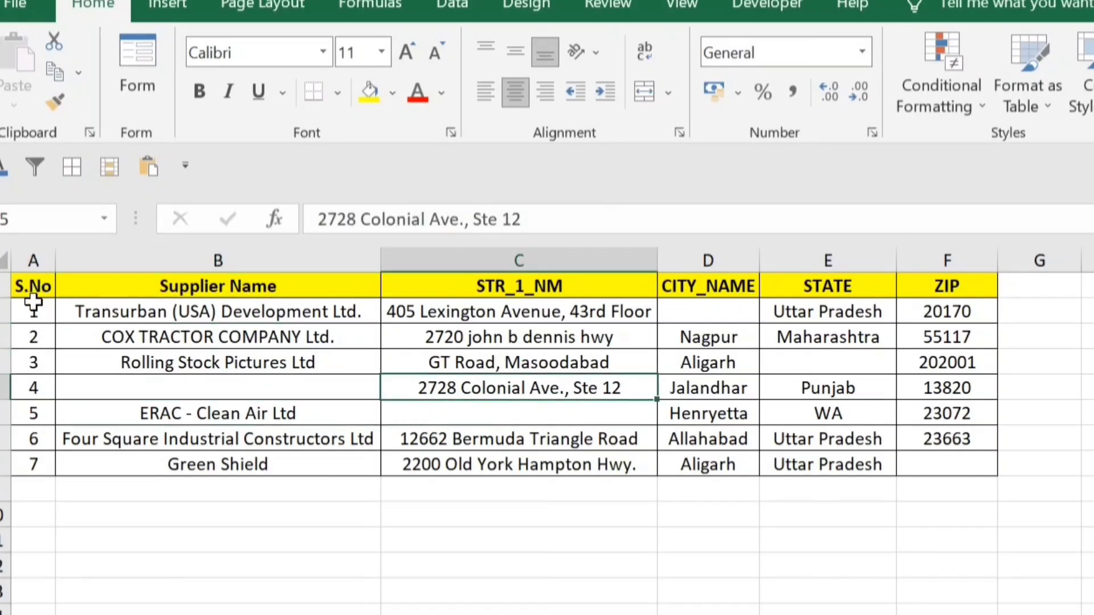
# - Select only the blank cells within the data rows A2:F8 using Go To Special with the Blanks option
pyautogui.moveTo(33, 305); pyautogui.dragTo(960, 477)
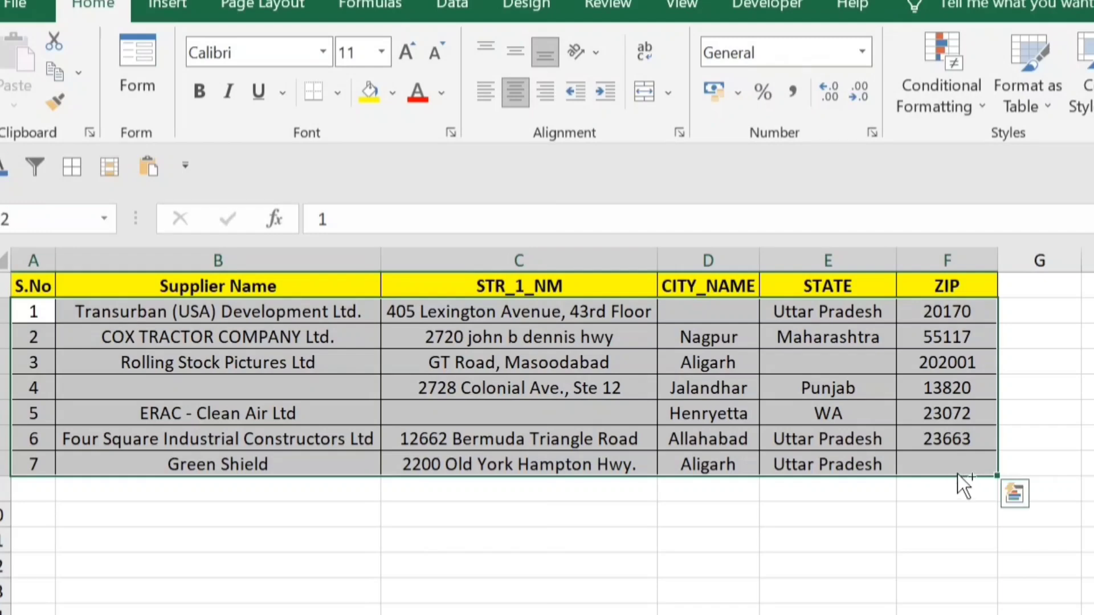
pyautogui.press('F5')
pyautogui.hotkey('alt', 's')
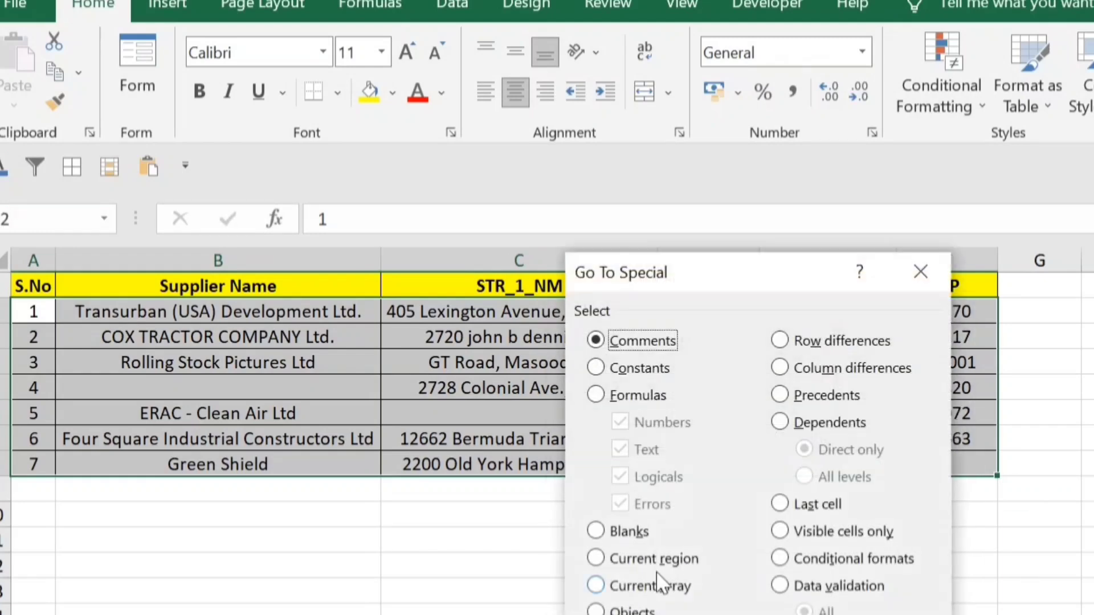
pyautogui.click(597, 531)
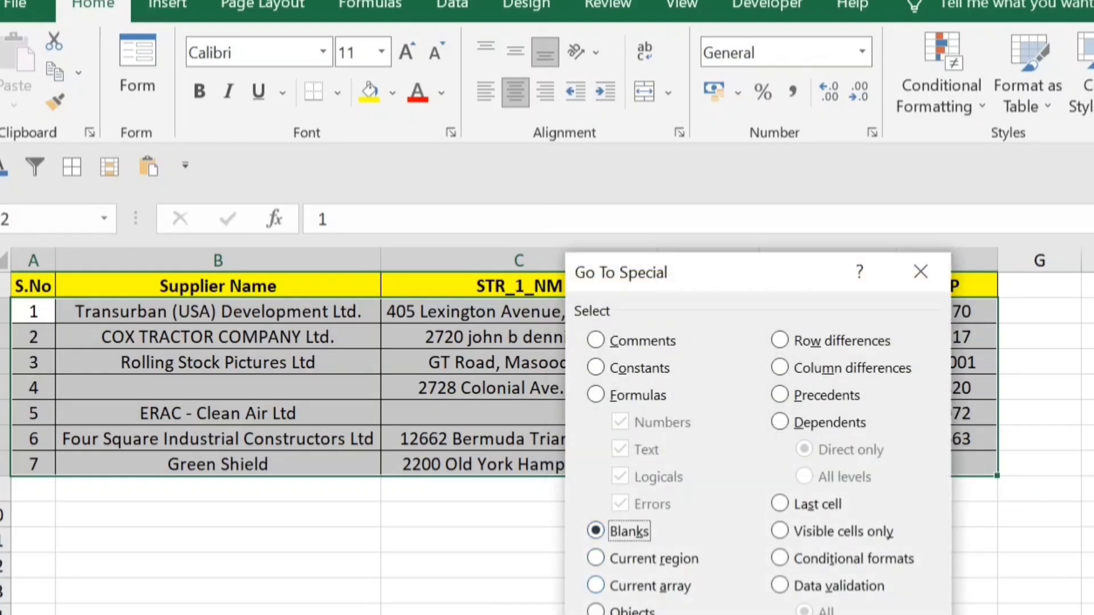
pyautogui.press('Return')
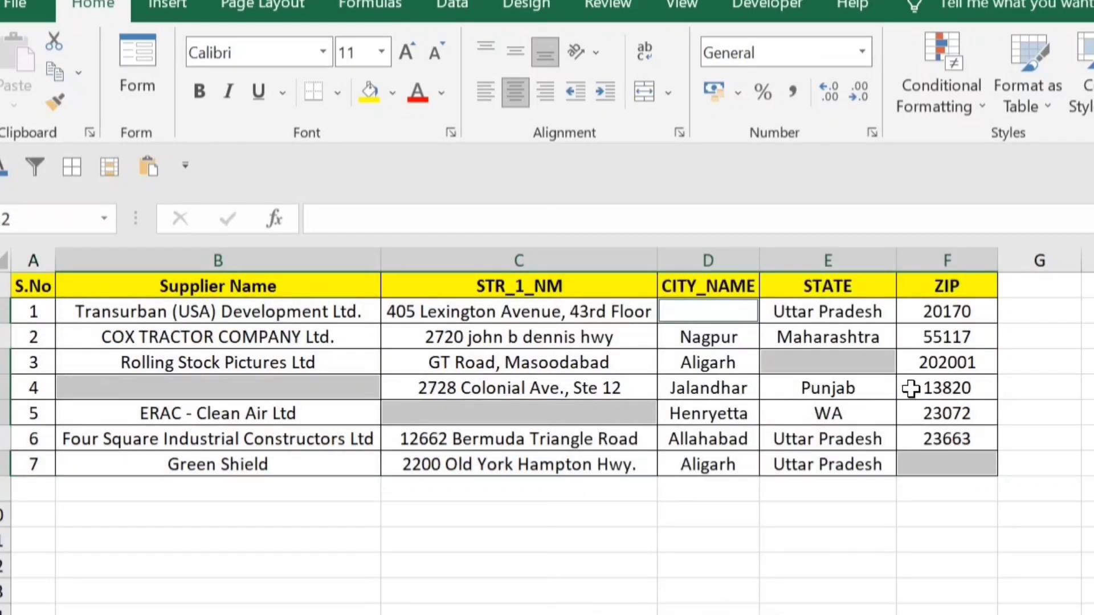
# - Enter Not Found in all the selected blank cells of the supplier table at once
pyautogui.write('No')
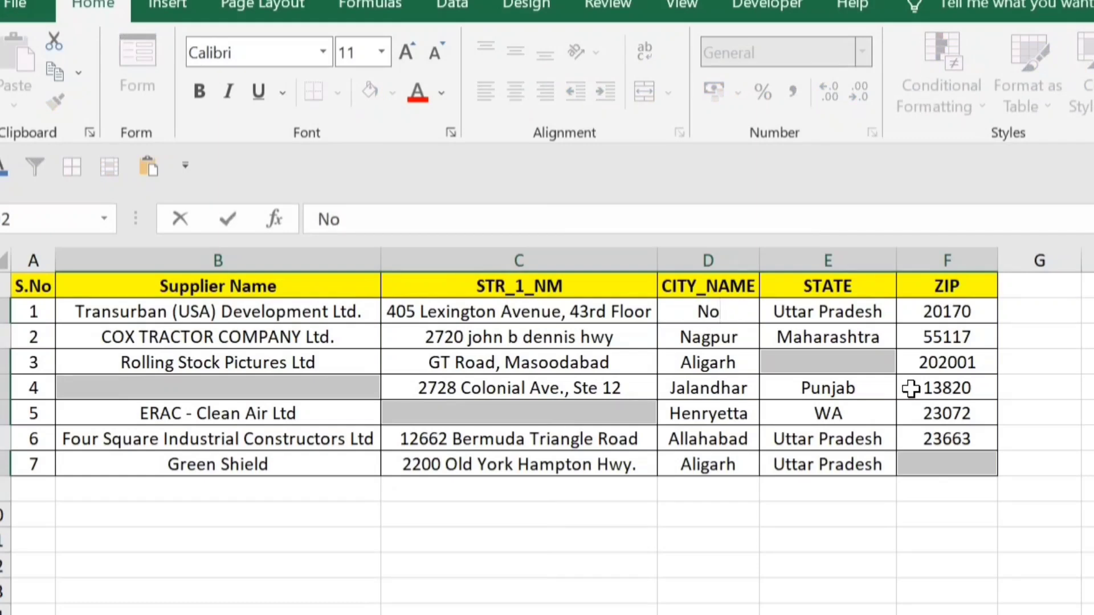
pyautogui.write('t Found')
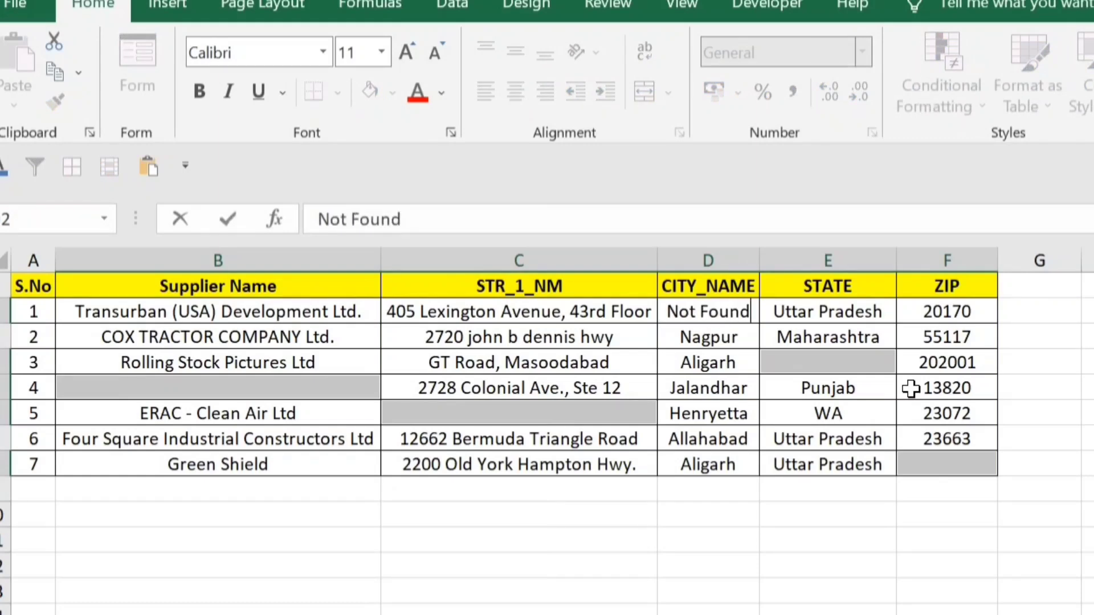
pyautogui.hotkey('ctrl', 'Return')
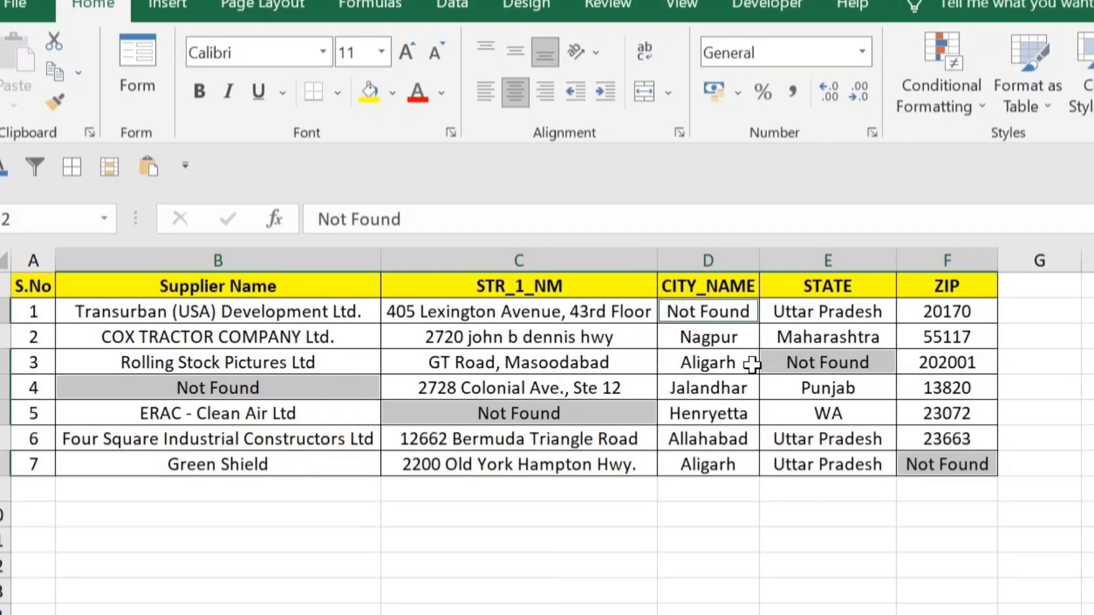
# - Fill the empty block from B10 across to column F with p in a single entry, and clear it again
pyautogui.click(418, 102)
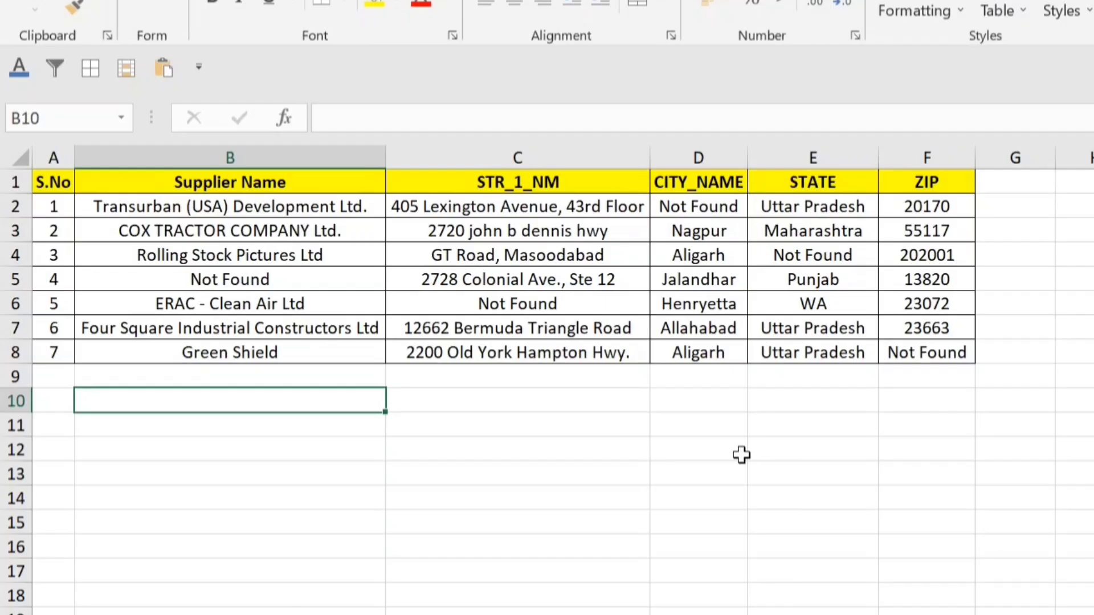
pyautogui.press('Up')
pyautogui.press('Right')
pyautogui.moveTo(220, 400); pyautogui.dragTo(899, 595)
pyautogui.moveTo(262, 395); pyautogui.dragTo(896, 613)
pyautogui.write('p')
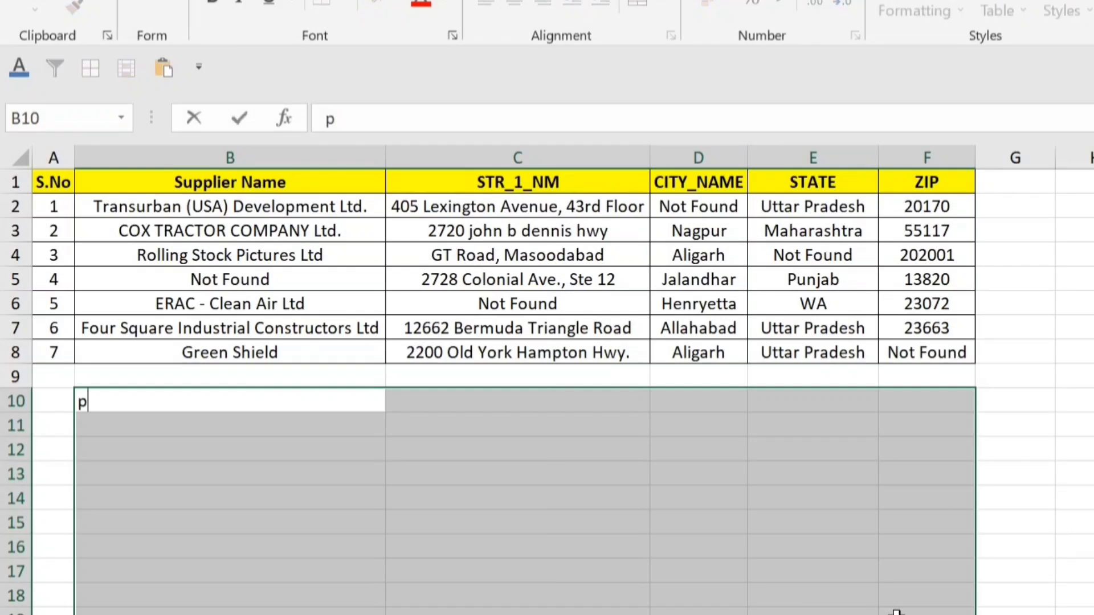
pyautogui.hotkey('ctrl', 'Return')
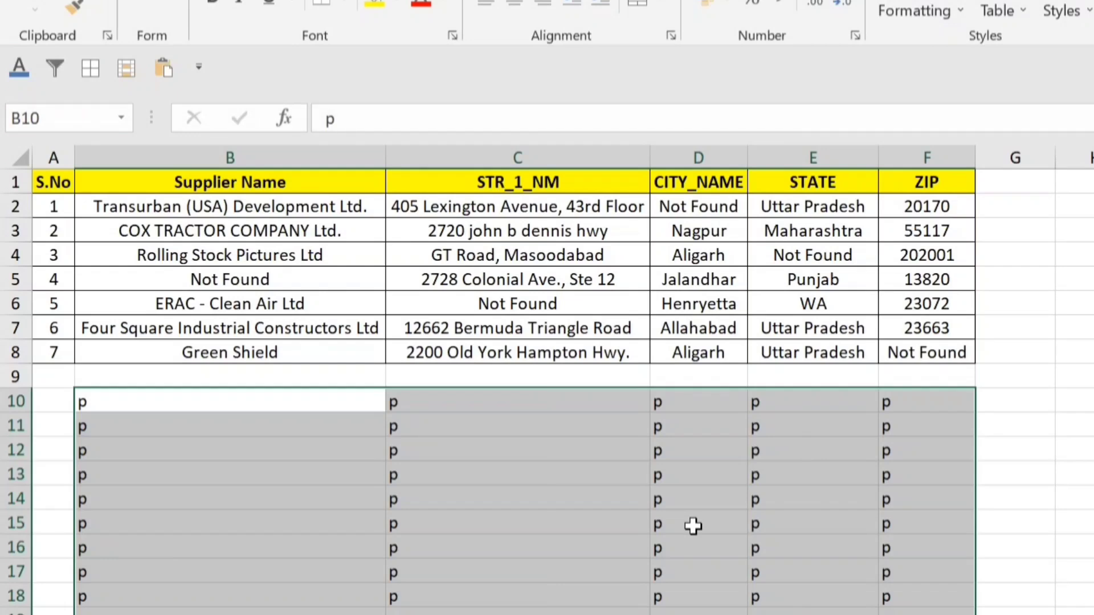
pyautogui.press('Delete')
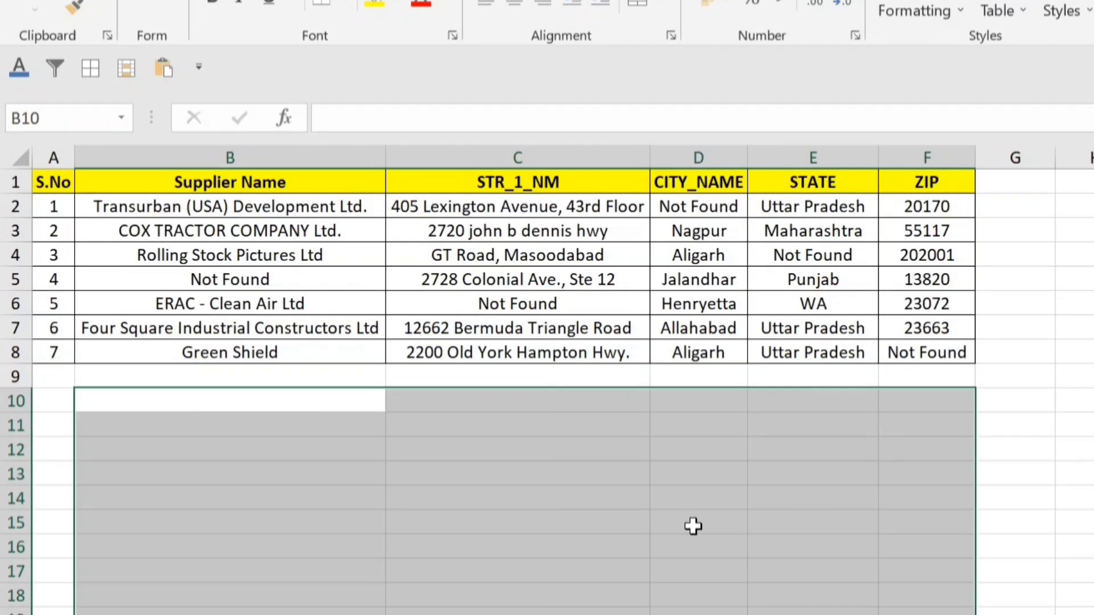
# - Fill the cells from F10 downward with the relative formula =D10+E10 in a single entry
pyautogui.moveTo(911, 405); pyautogui.dragTo(889, 588)
pyautogui.write('=')
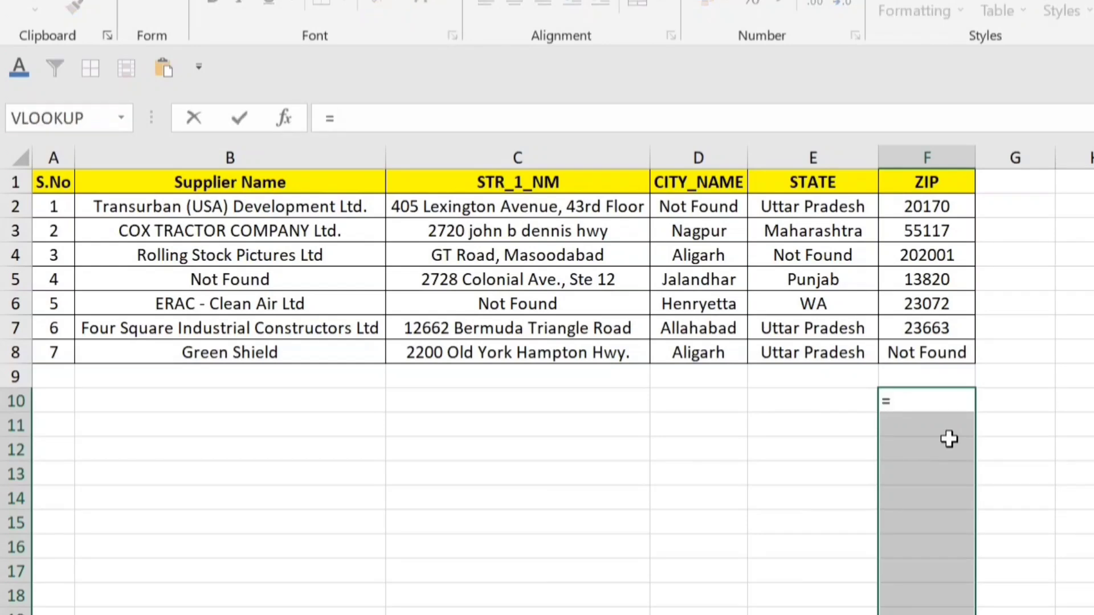
pyautogui.press('Left')
pyautogui.press('Left')
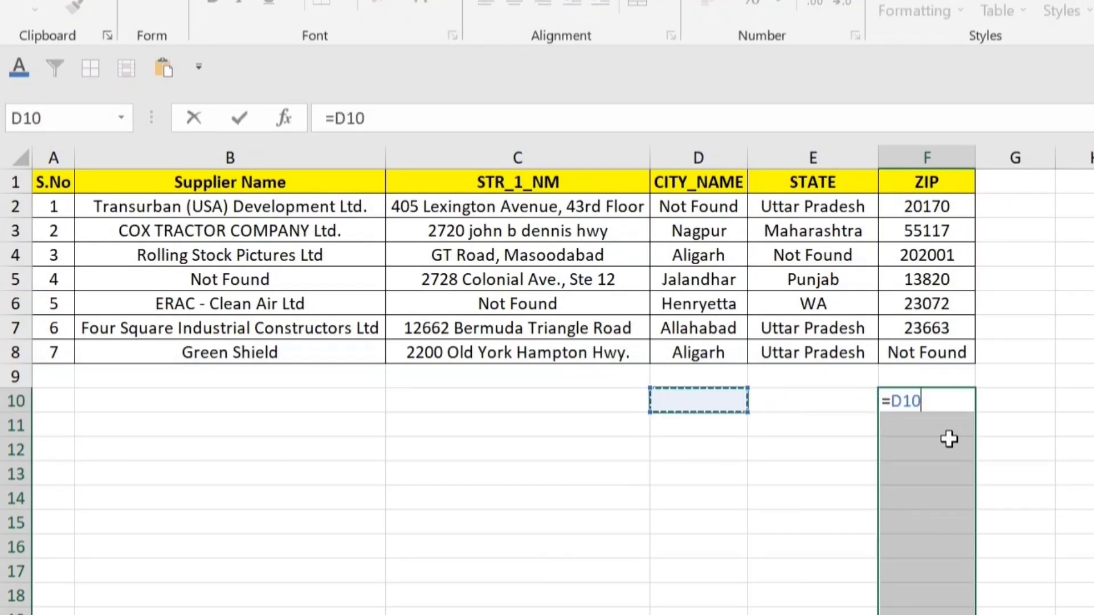
pyautogui.write('+')
pyautogui.press('Left')
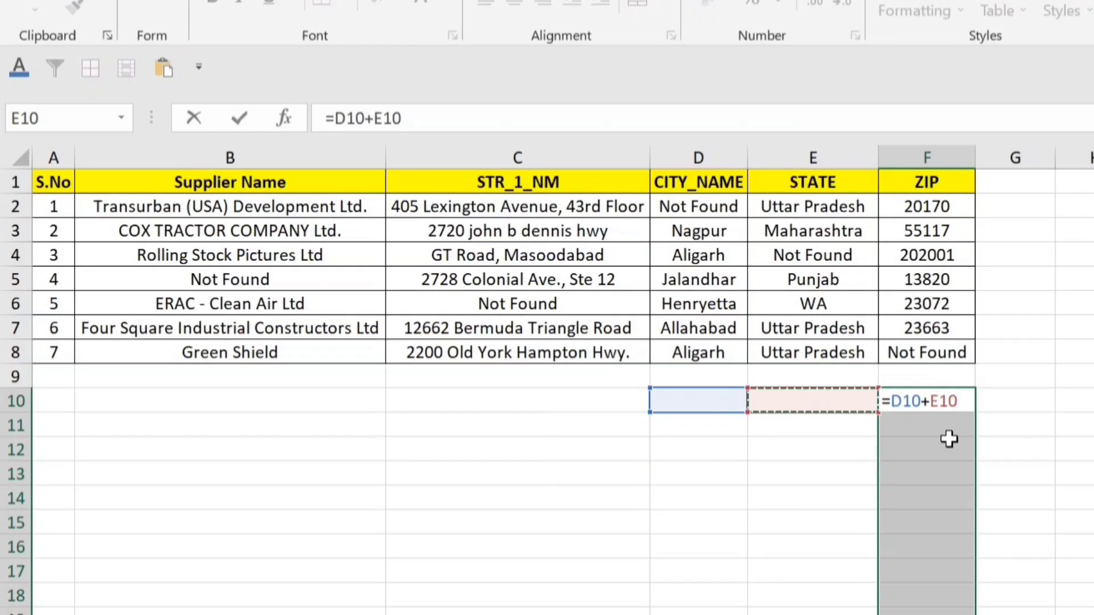
pyautogui.hotkey('ctrl', 'Return')
# - Enter 23 in both D10 and E10 to test the sum formula
pyautogui.press('Left')
pyautogui.press('Left')
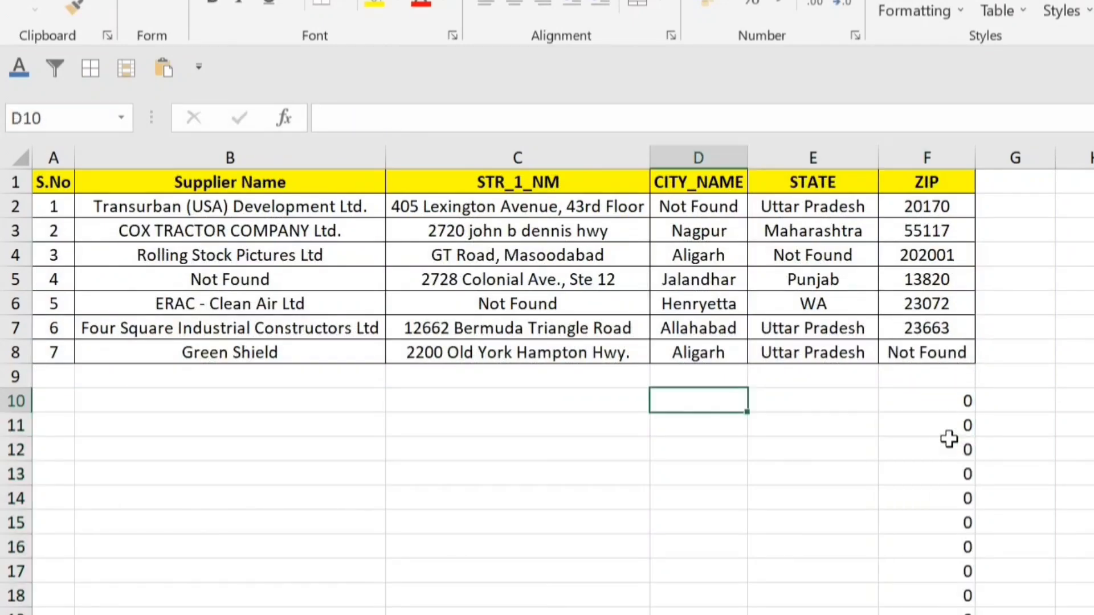
pyautogui.write('23')
pyautogui.press('Tab')
pyautogui.write('23')
pyautogui.hotkey('ctrl', 'Return')
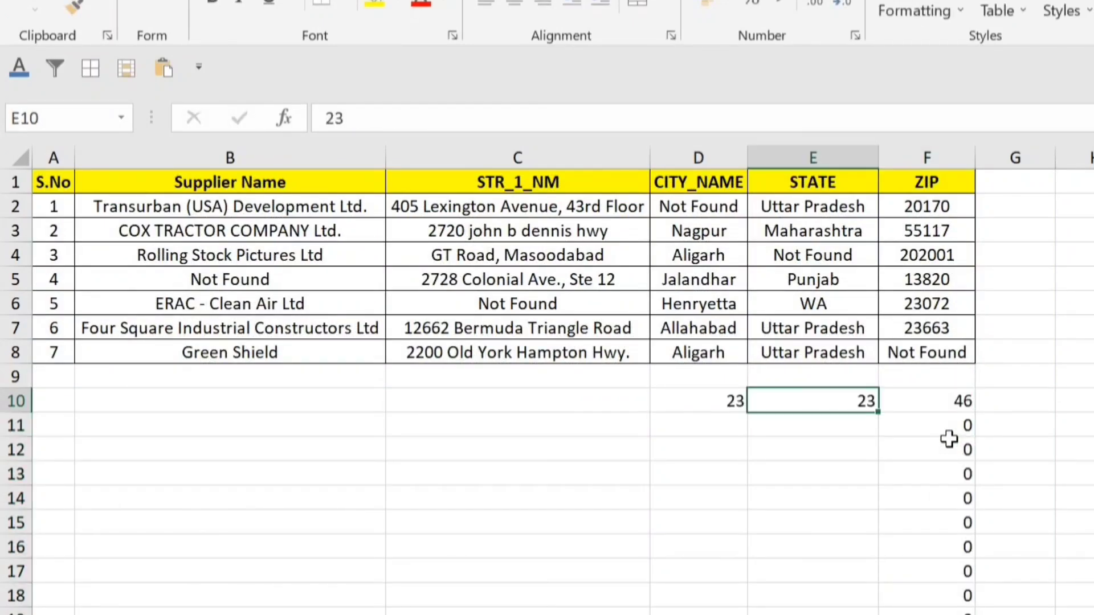
# - Clear the trial values and formulas in columns D to F below the supplier table
pyautogui.press('Left')
pyautogui.hotkey('ctrl', 'shift', 'Right')
pyautogui.hotkey('ctrl', 'q')
pyautogui.press('Escape')
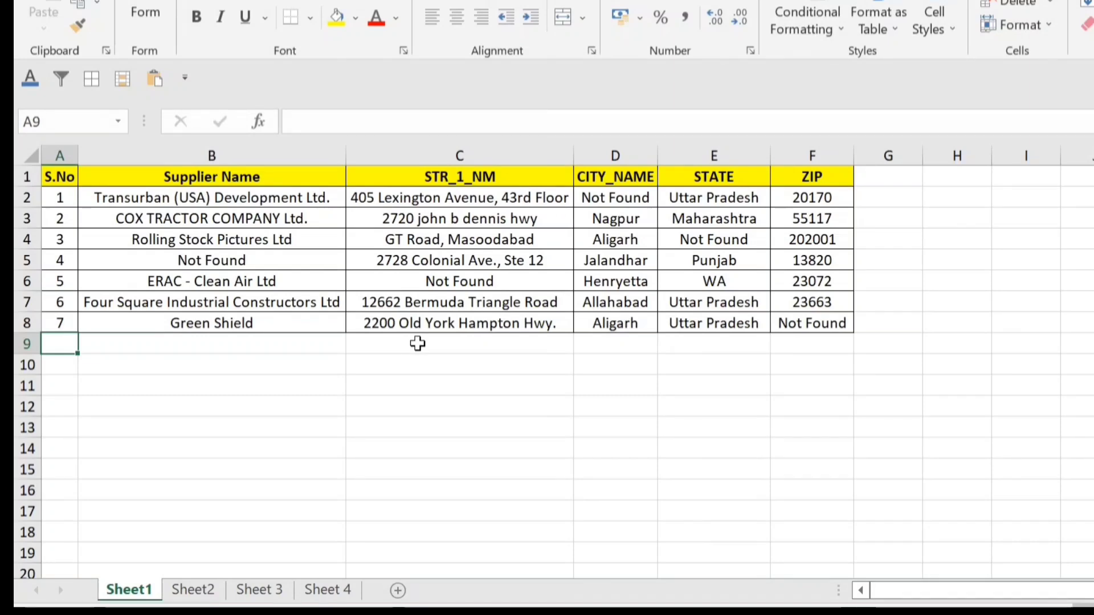
# - Look through Sheet2, Sheet 3 and Sheet 4, and return to Sheet1
pyautogui.hotkey('ctrl', 'pagedown')
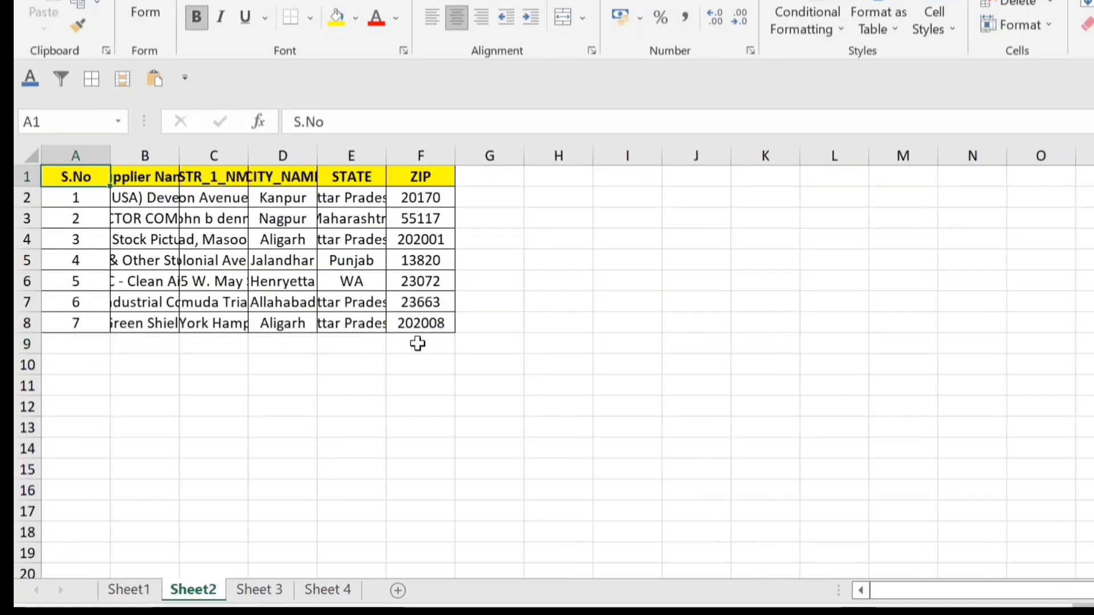
pyautogui.hotkey('ctrl', 'pagedown')
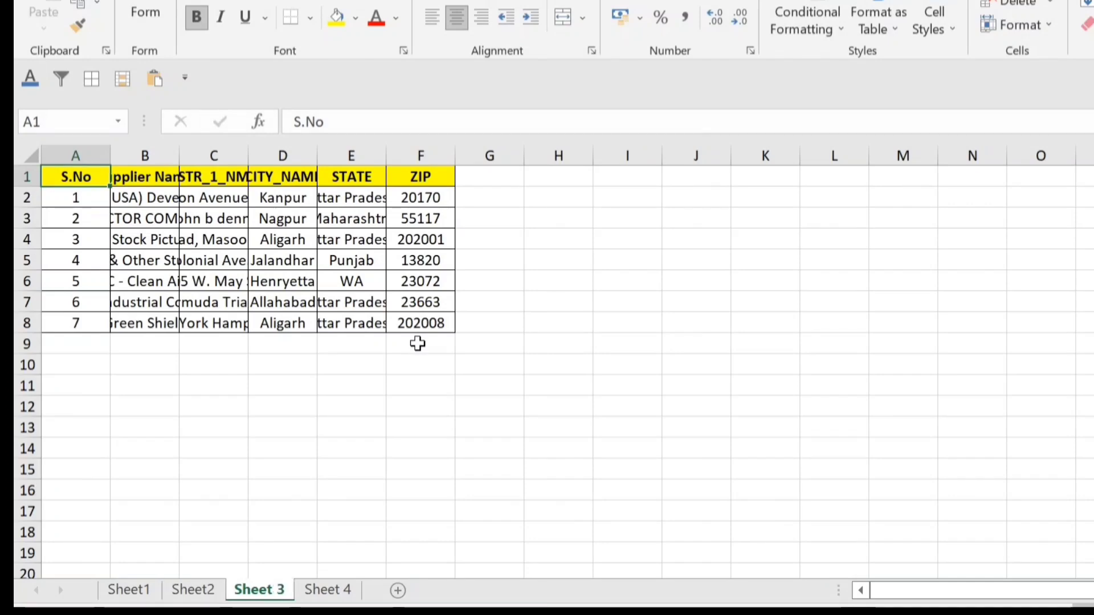
pyautogui.hotkey('ctrl', 'pagedown')
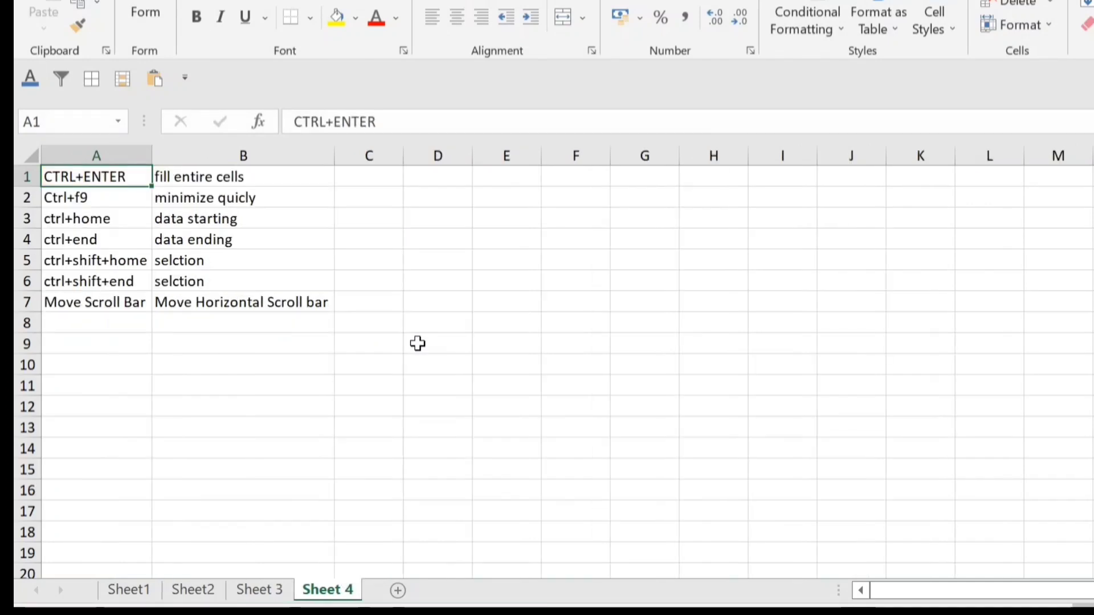
pyautogui.hotkey('ctrl', 'pageup')
pyautogui.hotkey('ctrl', 'pageup')
pyautogui.hotkey('ctrl', 'pageup')
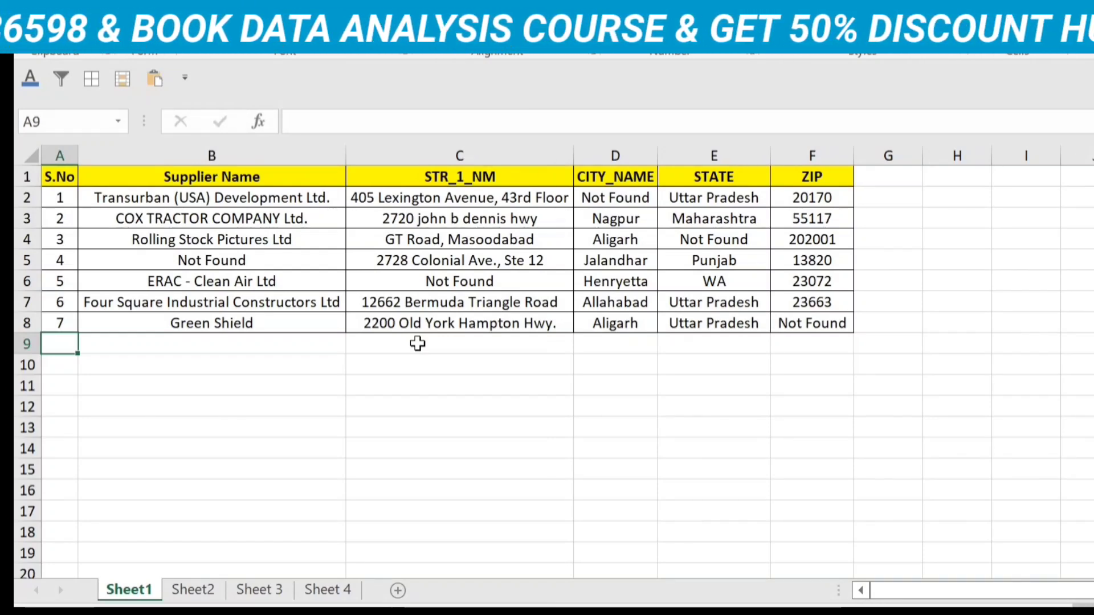
# - Group Sheet1, Sheet2 and Sheet 3 for simultaneous editing, keeping Sheet1 as the active sheet
pyautogui.hotkey('ctrl', 'pagedown')
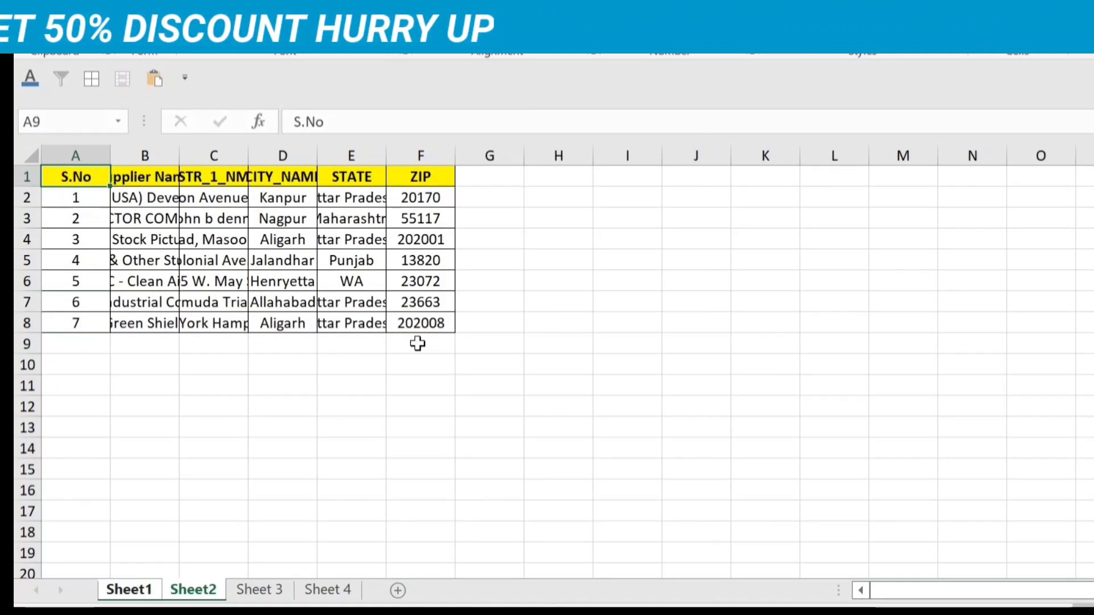
pyautogui.hotkey('ctrl', 'pagedown')
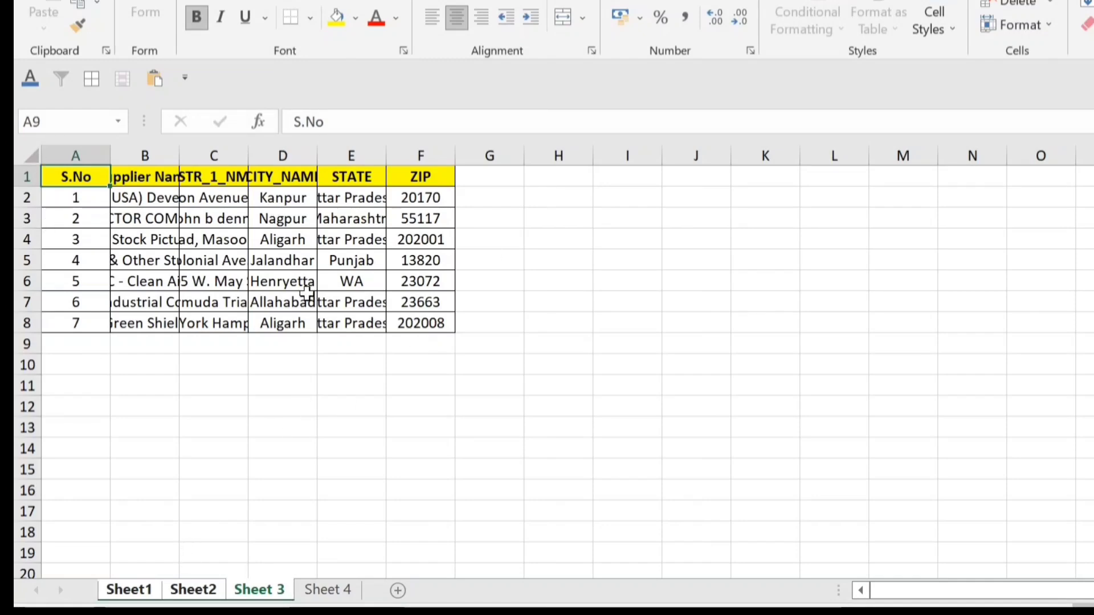
pyautogui.hotkey('ctrl', 'pageup')
pyautogui.hotkey('ctrl', 'pageup')
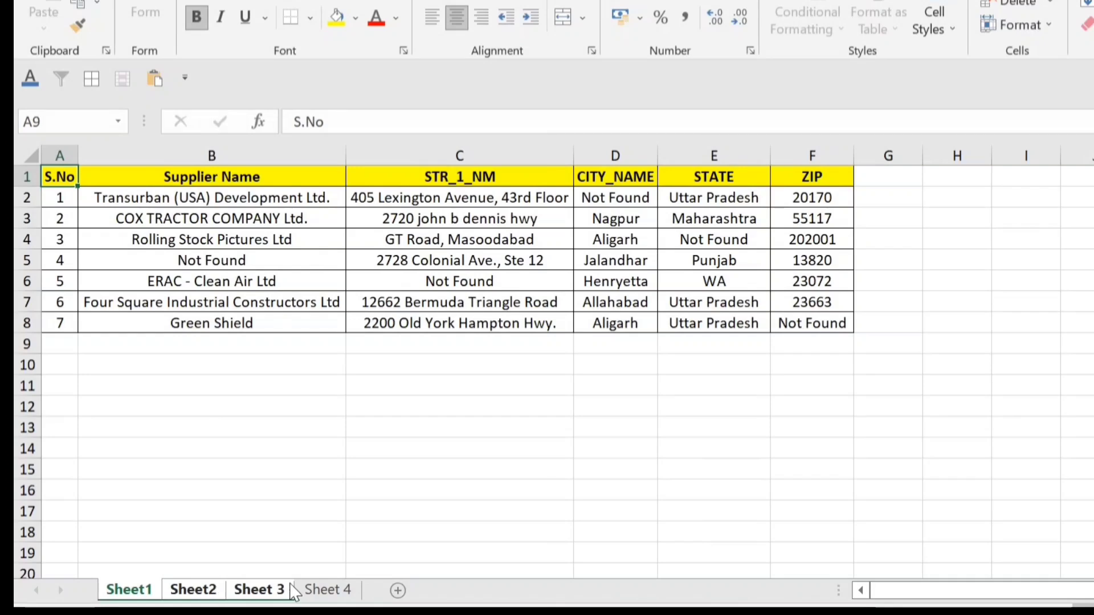
pyautogui.click(266, 198)
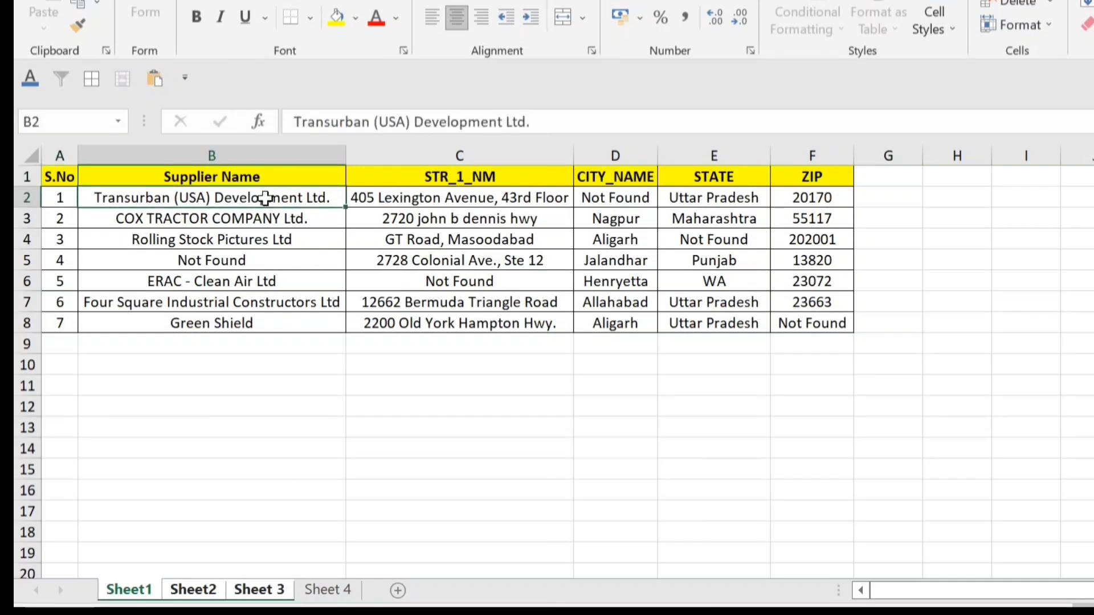
pyautogui.write('am')
pyautogui.press('BackSpace')
pyautogui.press('BackSpace')
pyautogui.press('Escape')
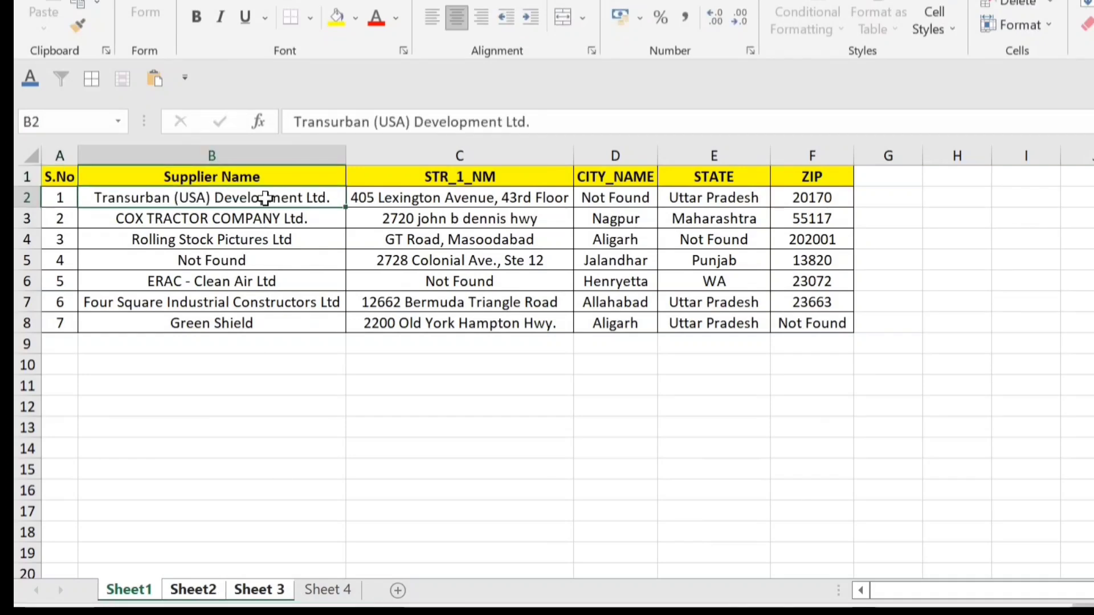
# - Fill the header row A1:F1 with light green on all the grouped sheets
pyautogui.hotkey('ctrl', 'Home')
pyautogui.hotkey('shift', 'Right')
pyautogui.hotkey('shift', 'Right')
pyautogui.hotkey('shift', 'Right')
pyautogui.hotkey('shift', 'Right')
pyautogui.hotkey('shift', 'Right')
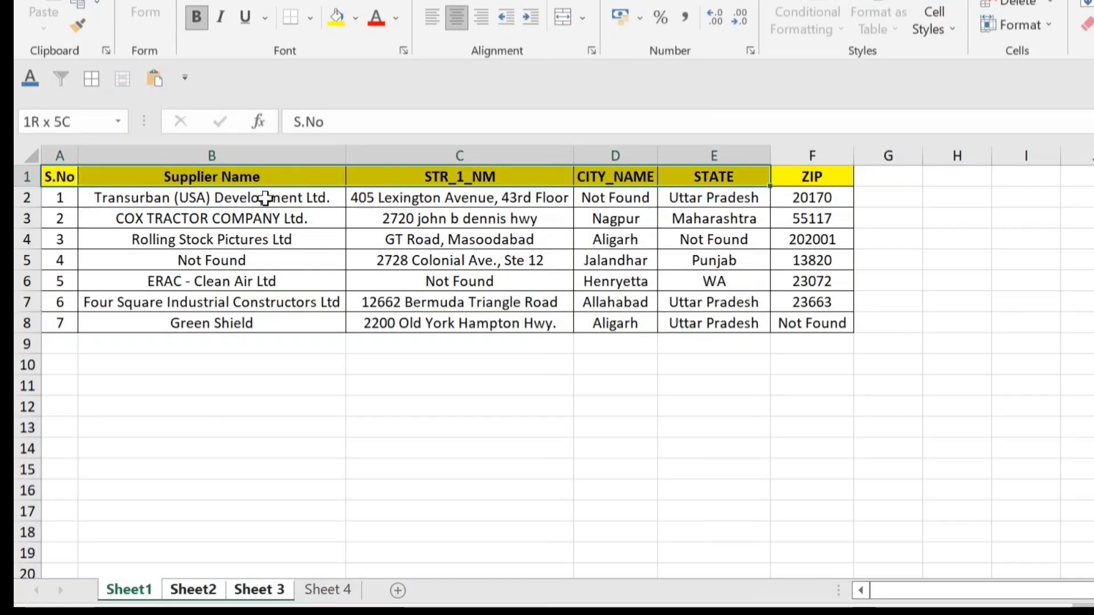
pyautogui.click(354, 18)
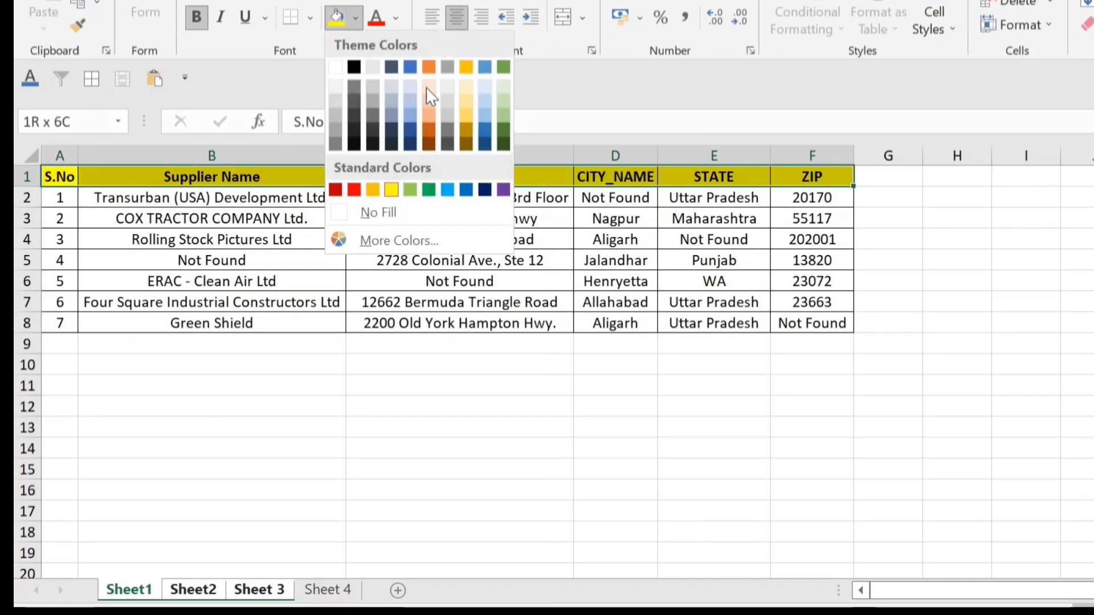
pyautogui.click(503, 115)
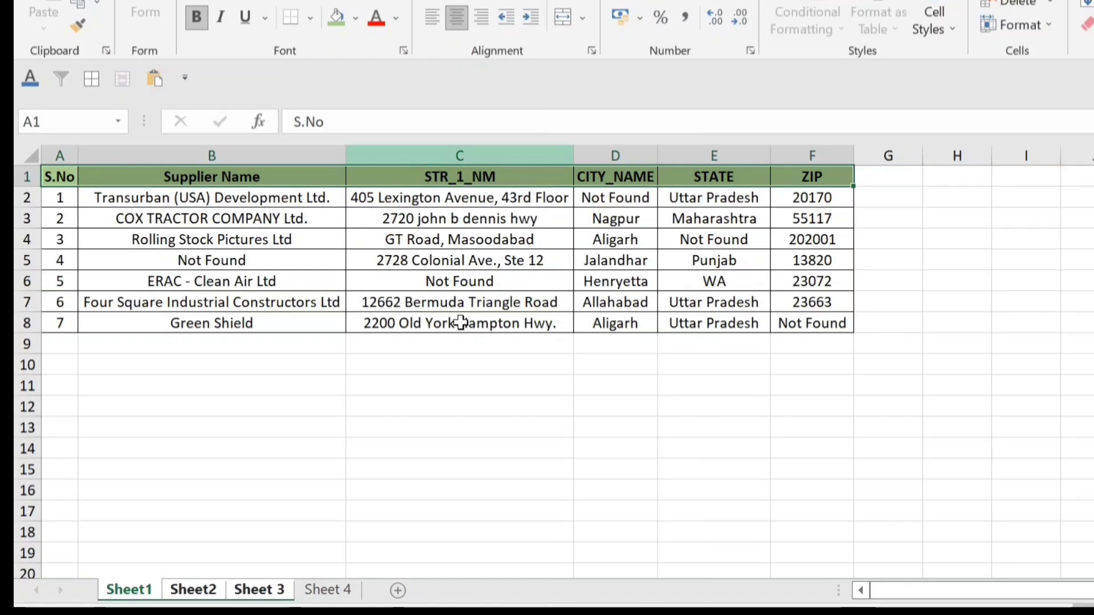
# - Check the header fill on Sheet2, and extend the sheet group from Sheet1 through Sheet 4
pyautogui.click(204, 594)
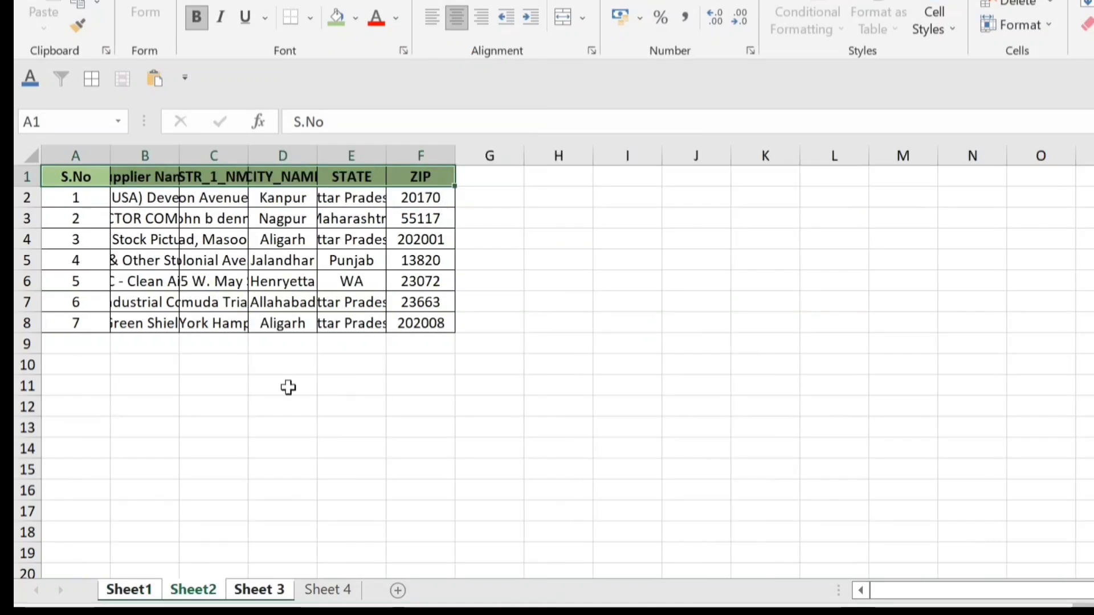
pyautogui.click(142, 592)
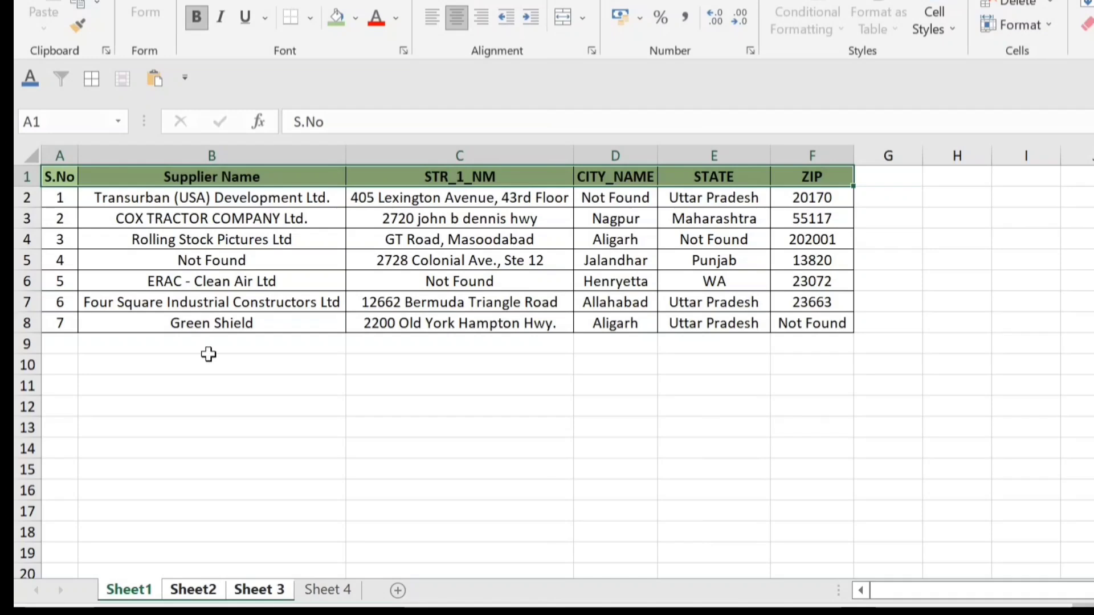
pyautogui.hotkey('ctrl', 'pagedown')
pyautogui.hotkey('ctrl', 'pagedown')
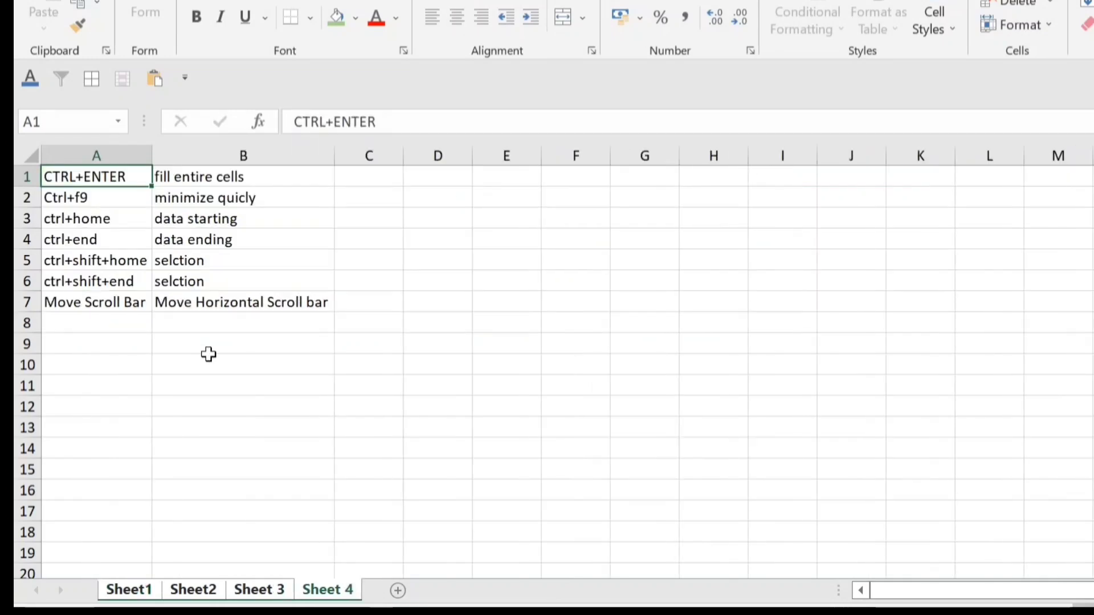
# - Group Sheet 4 with Sheet 3 and with the non-adjacent Sheet2, and ungroup the sheets with only Sheet1 selected
pyautogui.hotkey('ctrl', 'pageup')
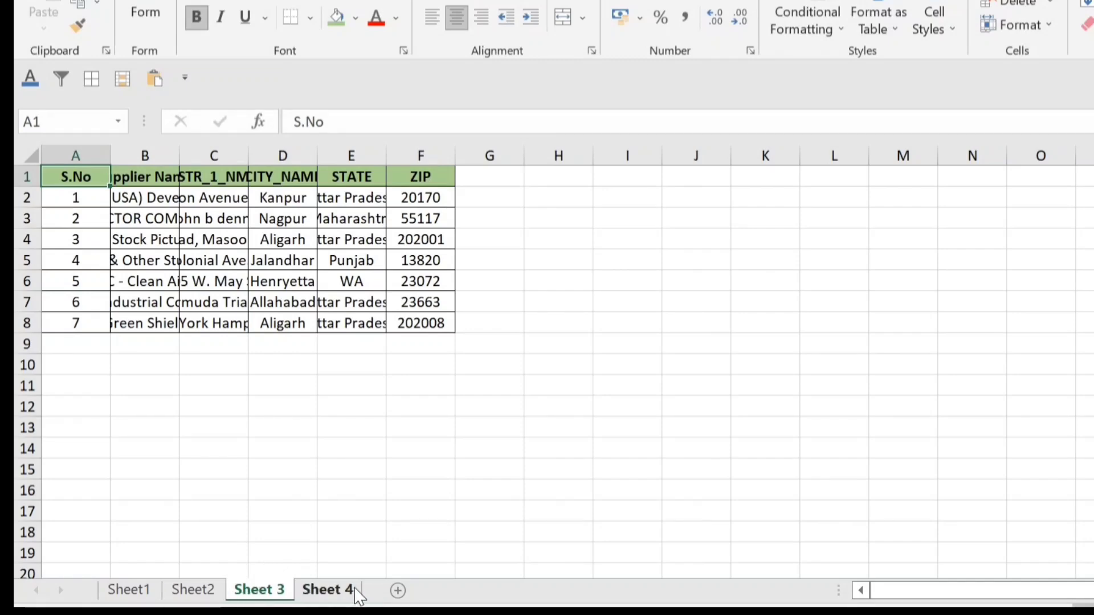
pyautogui.hotkey('ctrl', 'pageup')
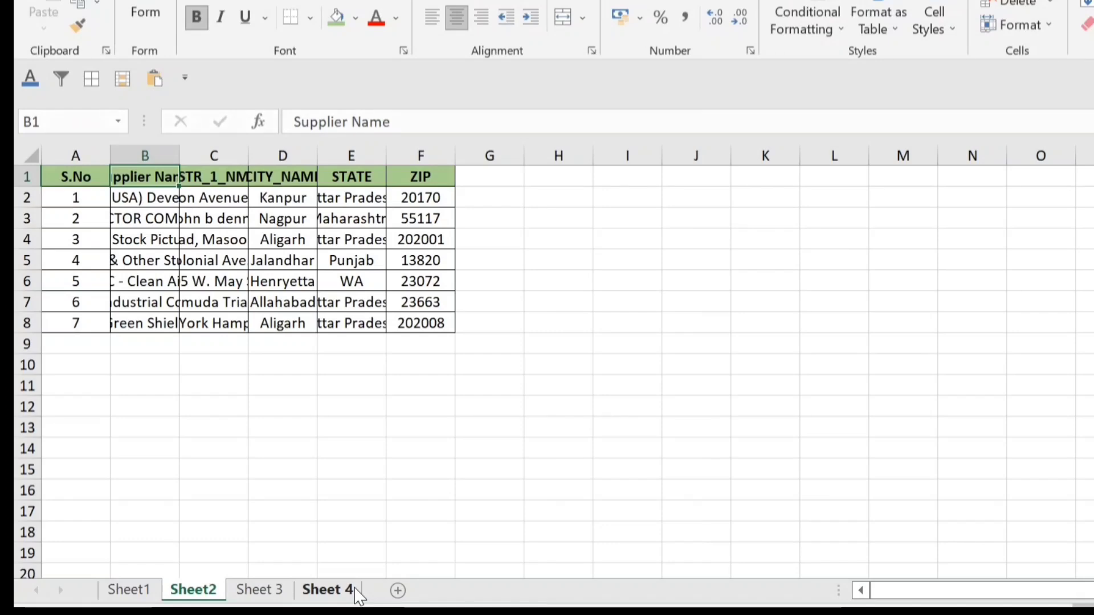
pyautogui.hotkey('ctrl', 'shift', 'pagedown')
pyautogui.hotkey('ctrl', 'shift', 'pagedown')
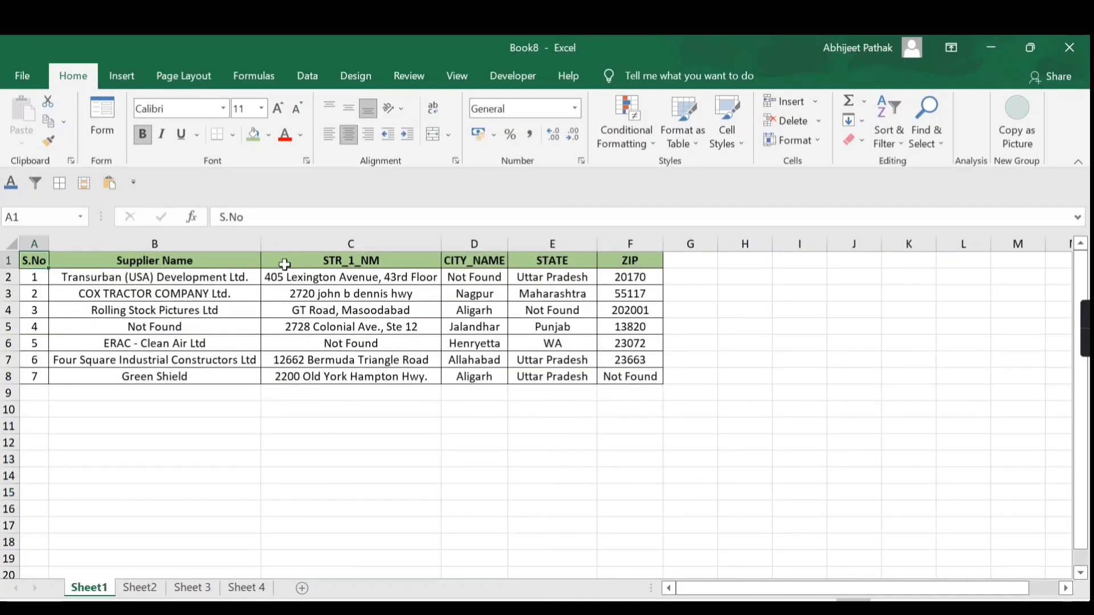
pyautogui.scroll(-2, 310, 315)
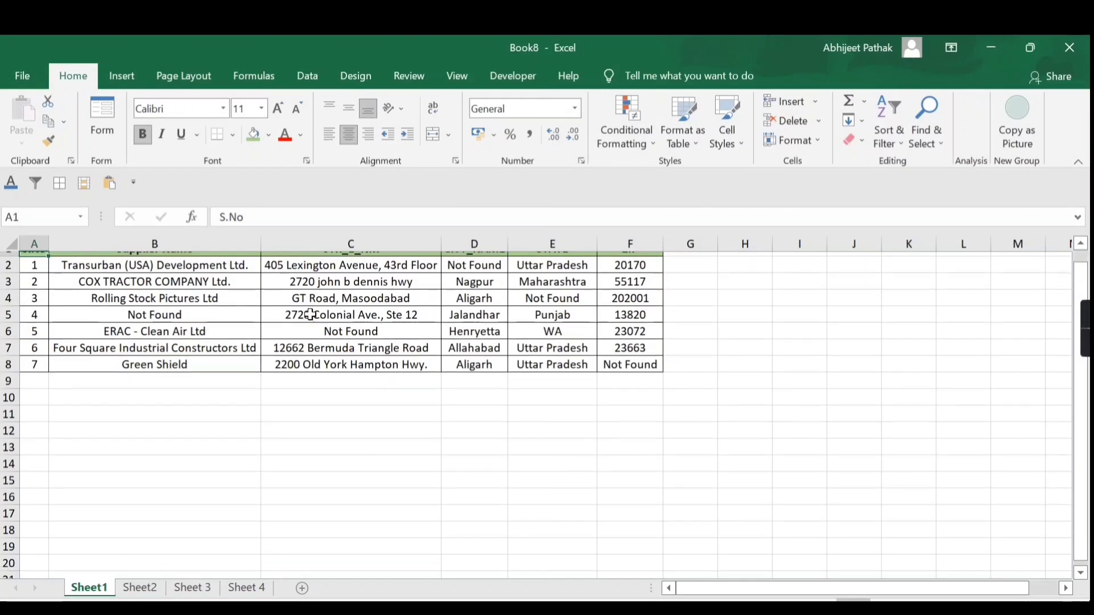
pyautogui.scroll(-4, 311, 315)
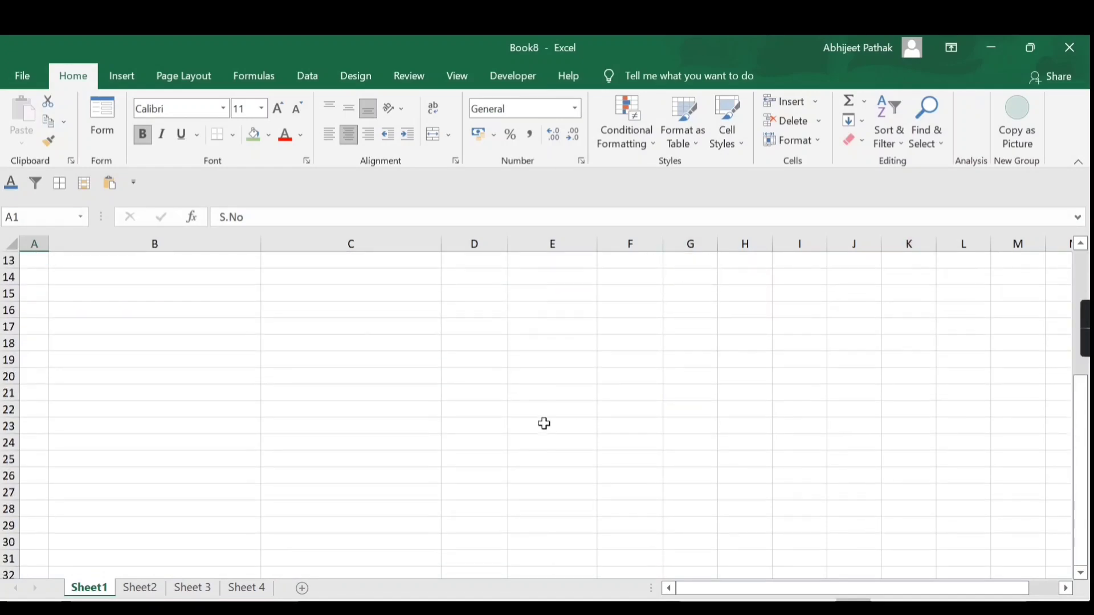
pyautogui.scroll(6, 543, 423)
pyautogui.scroll(-5, 486, 430)
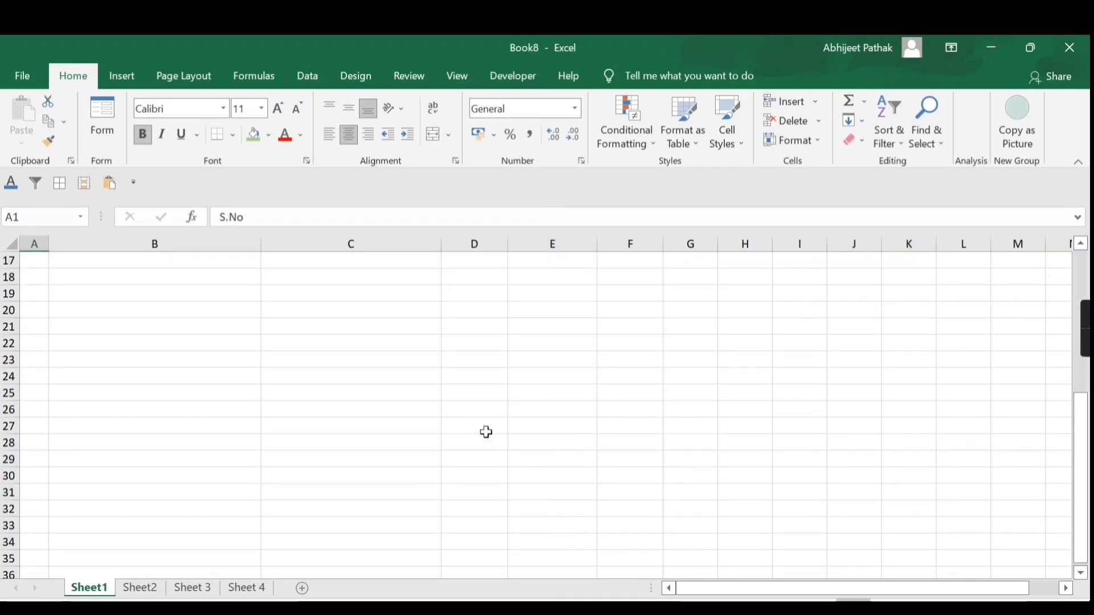
pyautogui.scroll(5, 486, 432)
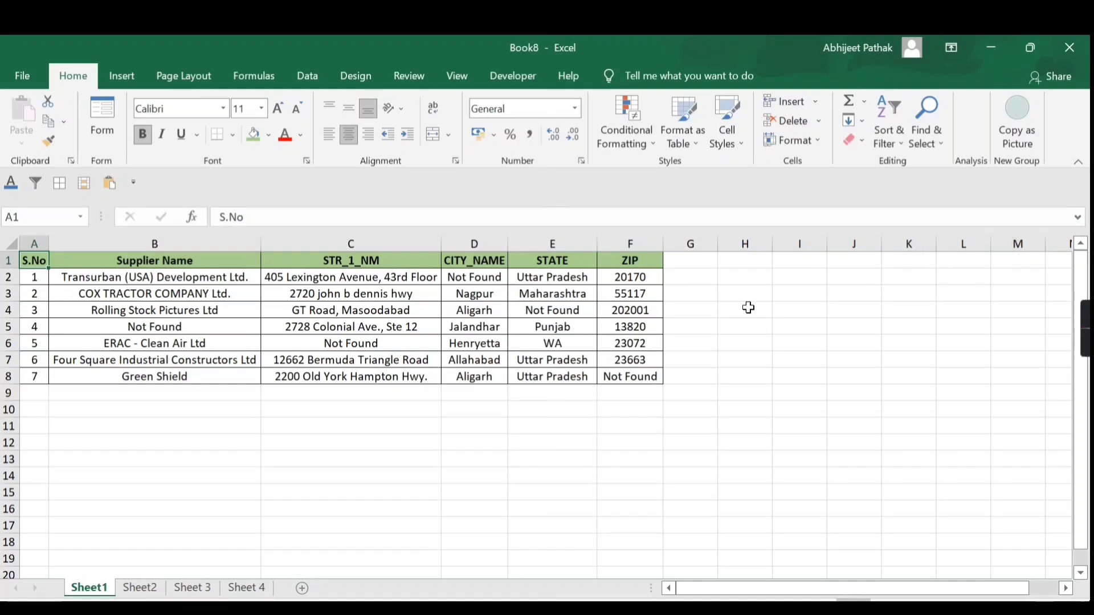
# - View the area below the supplier table on Sheet1 and the empty columns beyond the ZIP column, returning to the table's start
pyautogui.moveTo(703, 596); pyautogui.dragTo(946, 592)
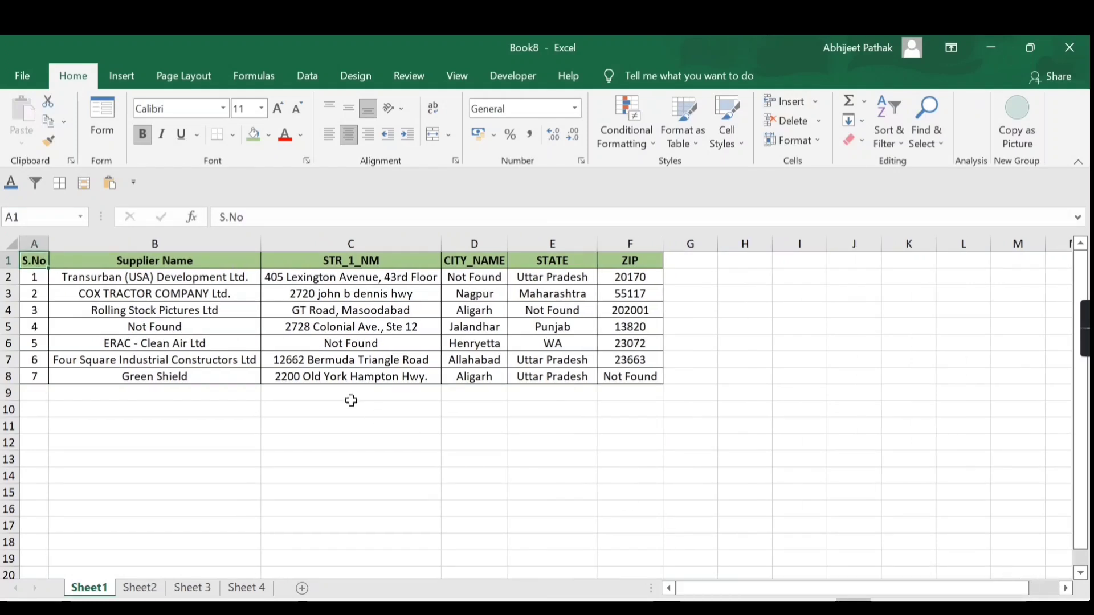
pyautogui.scroll(-1, 530, 481)
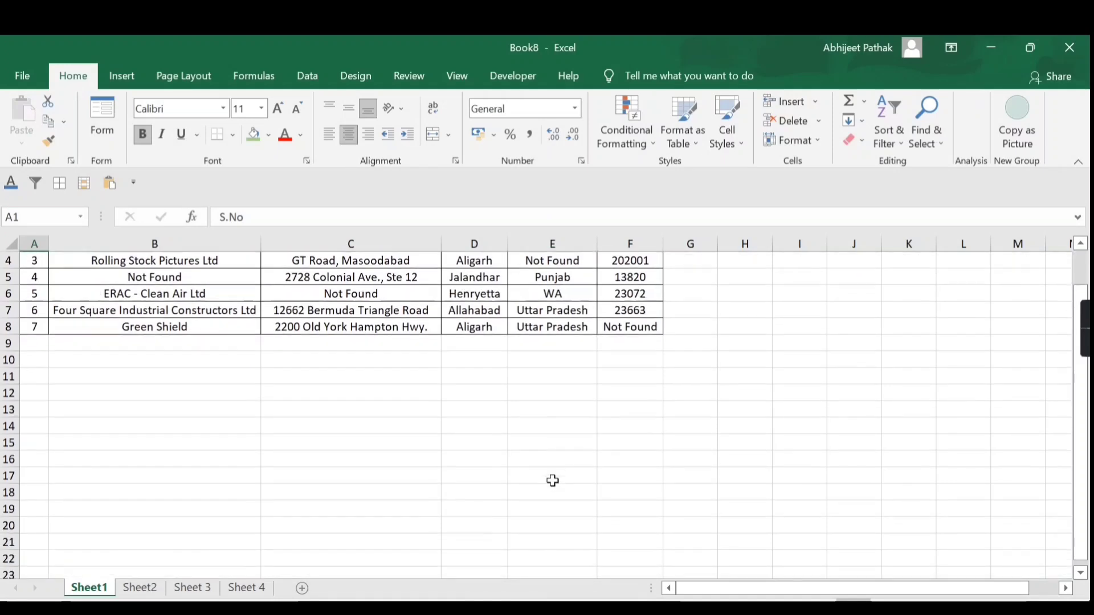
pyautogui.scroll(1, 501, 442)
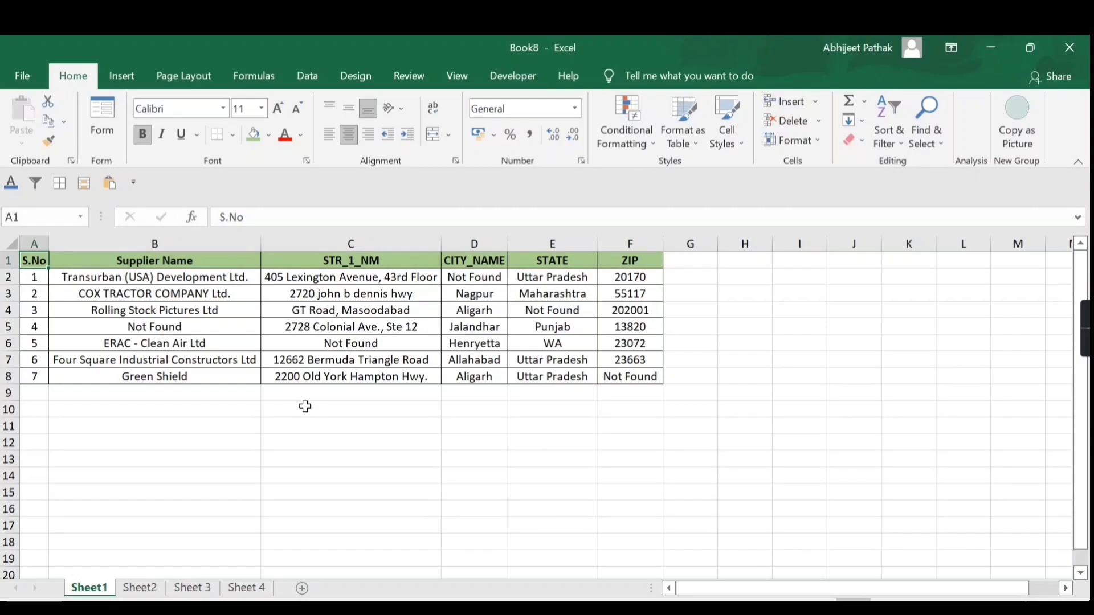
pyautogui.hscroll(5, 305, 406)
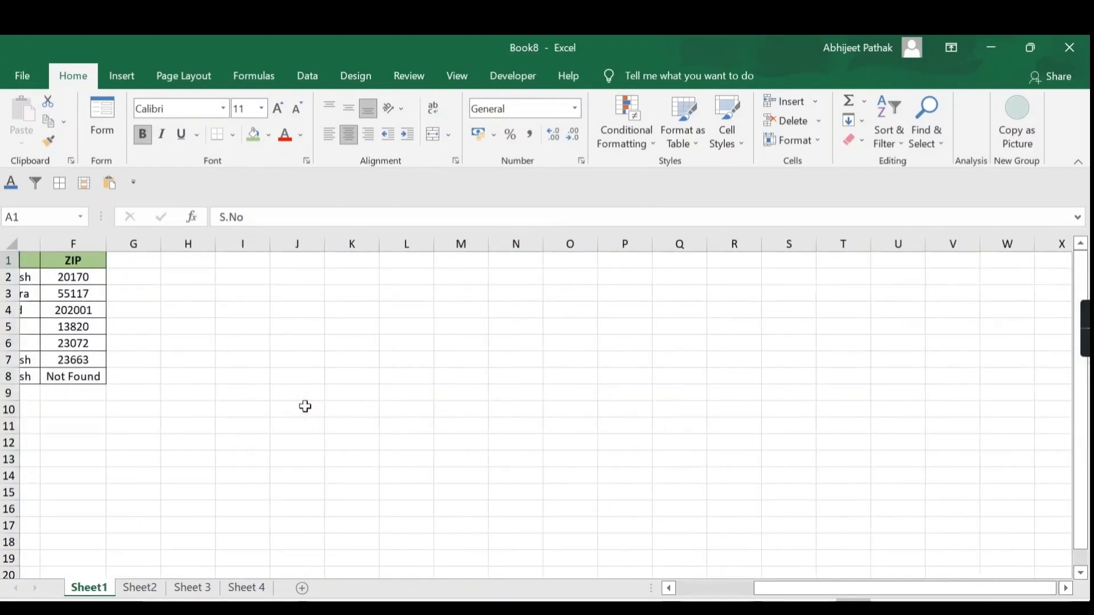
pyautogui.hscroll(-5, 305, 406)
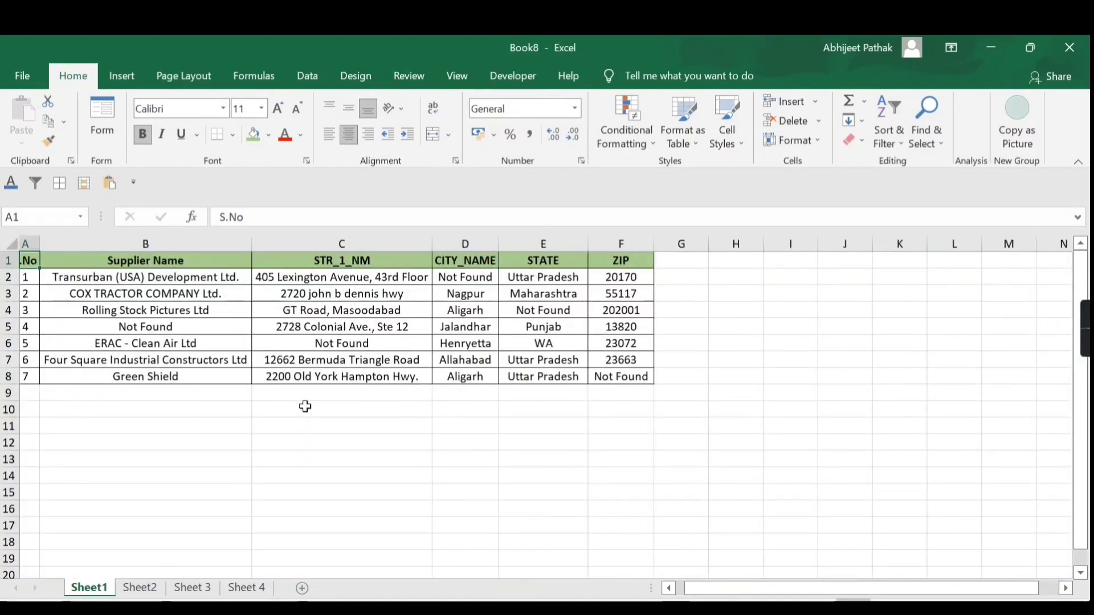
pyautogui.hscroll(8, 305, 406)
pyautogui.hscroll(-8, 306, 406)
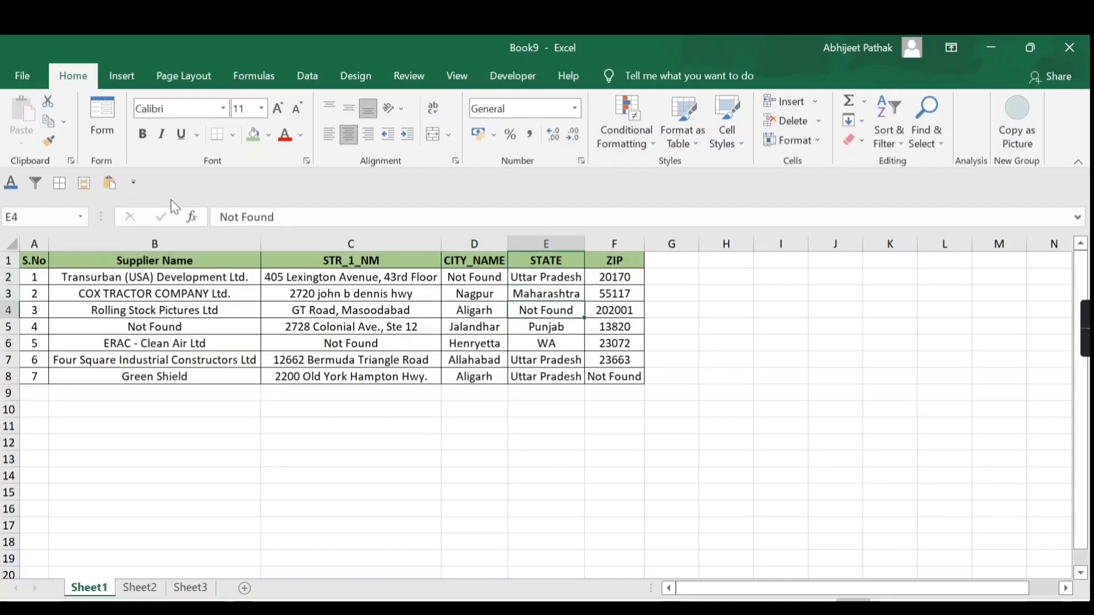
# - Move the active cell from E4 down to E6, jump to A1, and go to the last used cell of the sheet
pyautogui.press('Down')
pyautogui.press('Down')
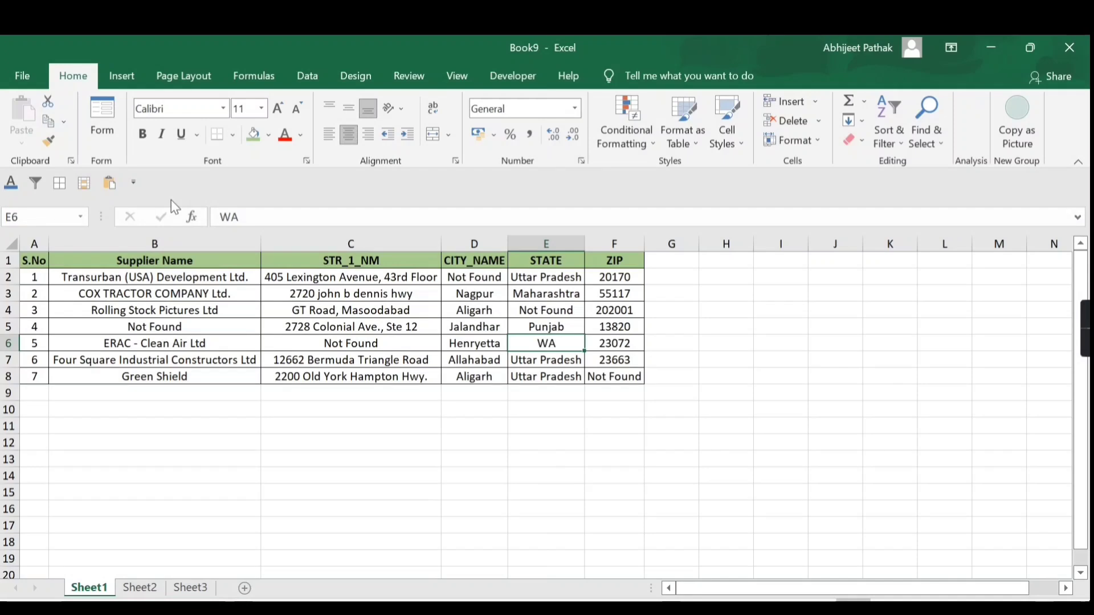
pyautogui.hotkey('ctrl', 'Home')
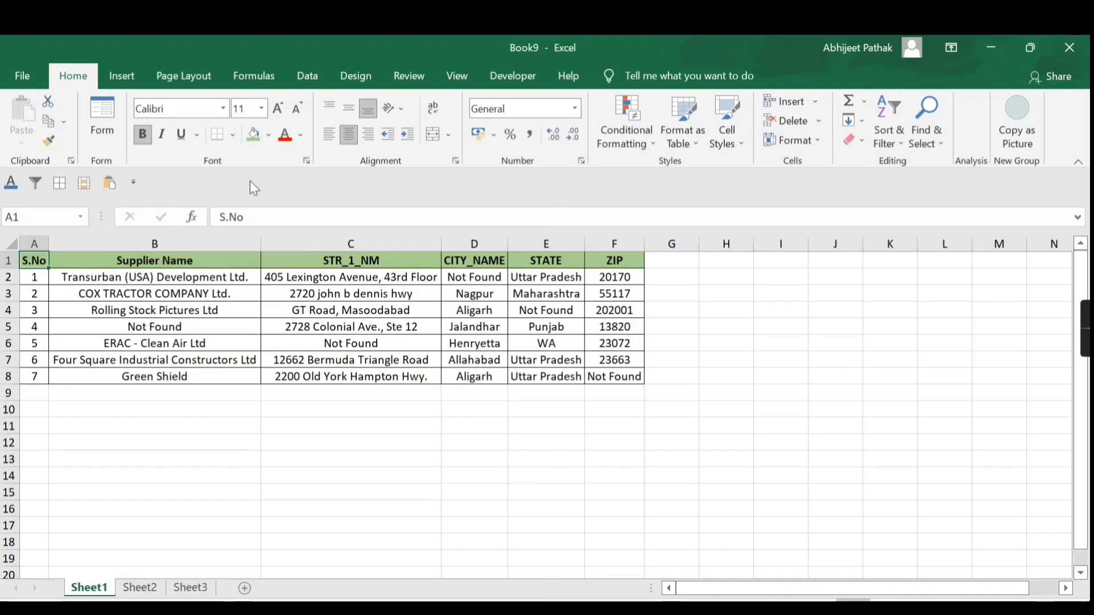
pyautogui.hotkey('ctrl', 'End')
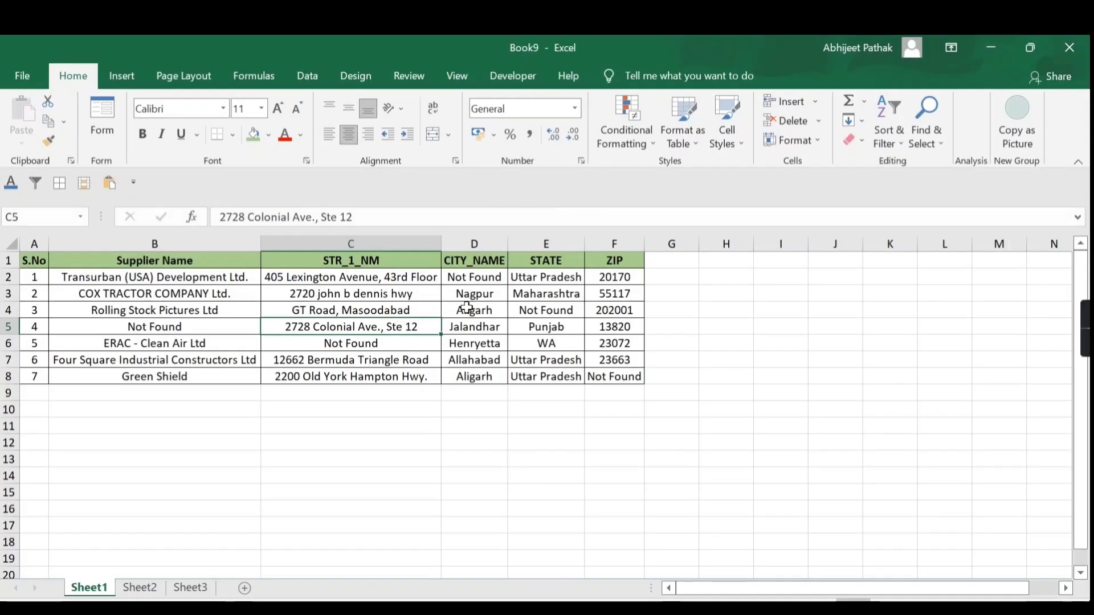
# - Select the supplier table range from cell E8 back to A1, keeping E8 as the active cell
pyautogui.click(550, 376)
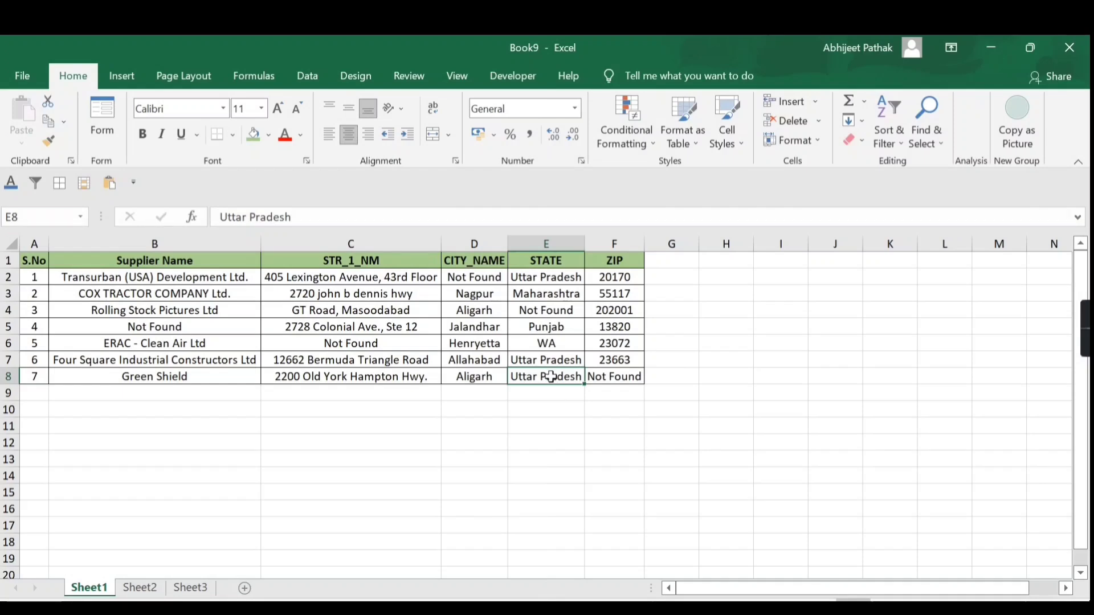
pyautogui.moveTo(550, 376); pyautogui.dragTo(30, 237)
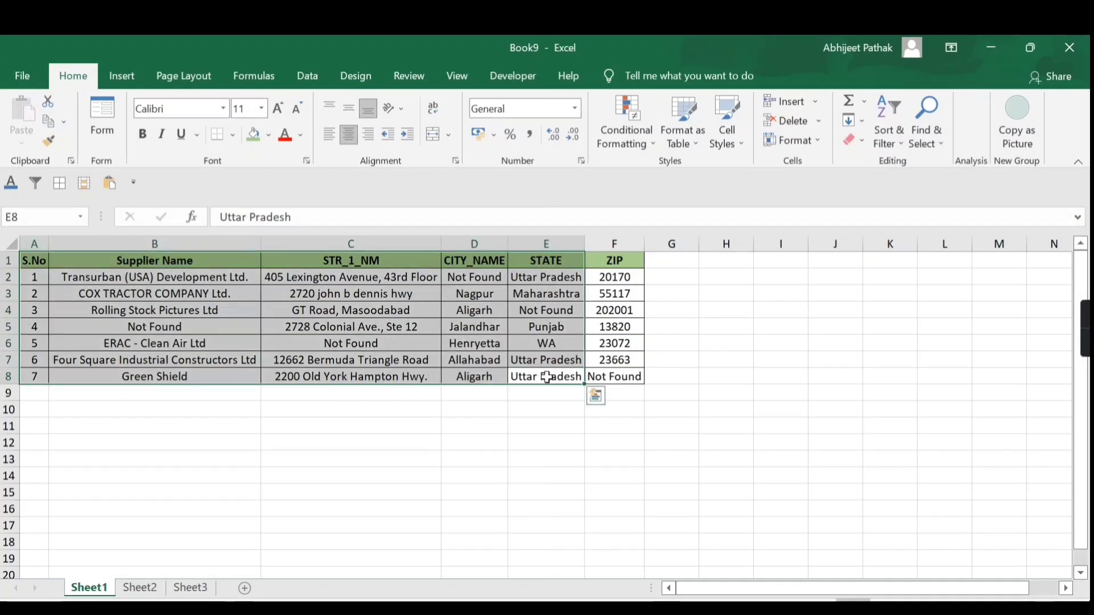
pyautogui.click(547, 380)
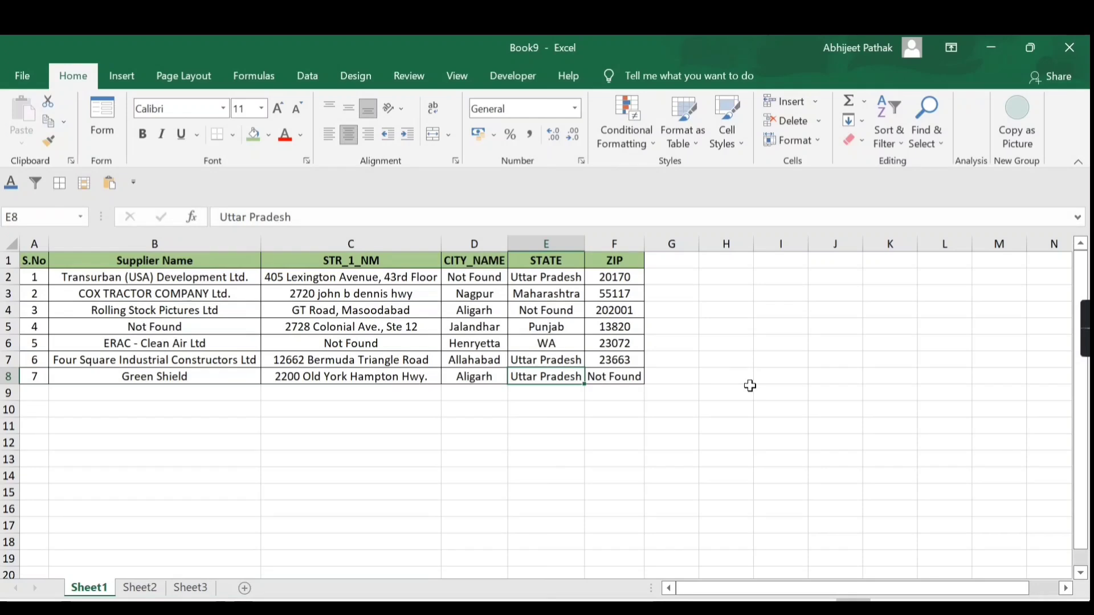
pyautogui.hotkey('ctrl', 'shift', 'Home')
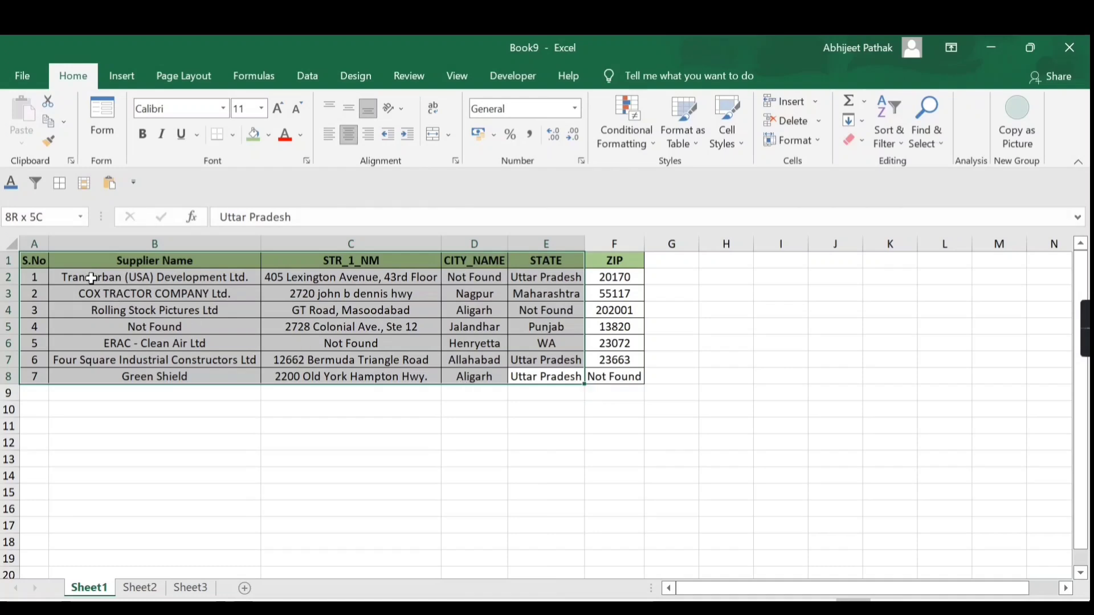
# - Select from cell B1 to the last used cell F8, and replace that selection with the range C4:F8
pyautogui.click(100, 259)
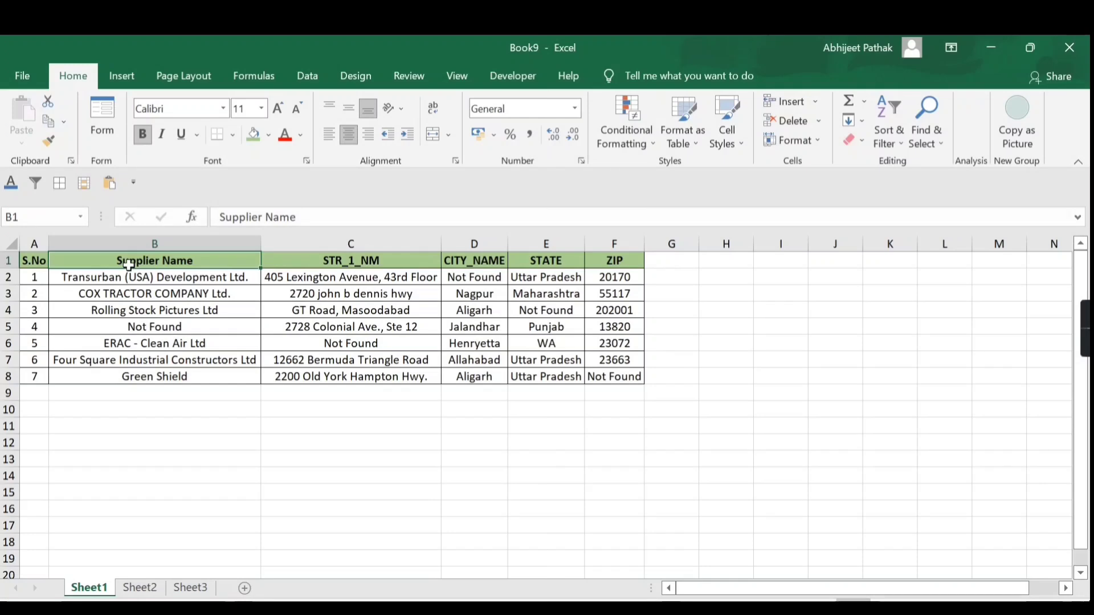
pyautogui.hotkey('ctrl', 'shift', 'End')
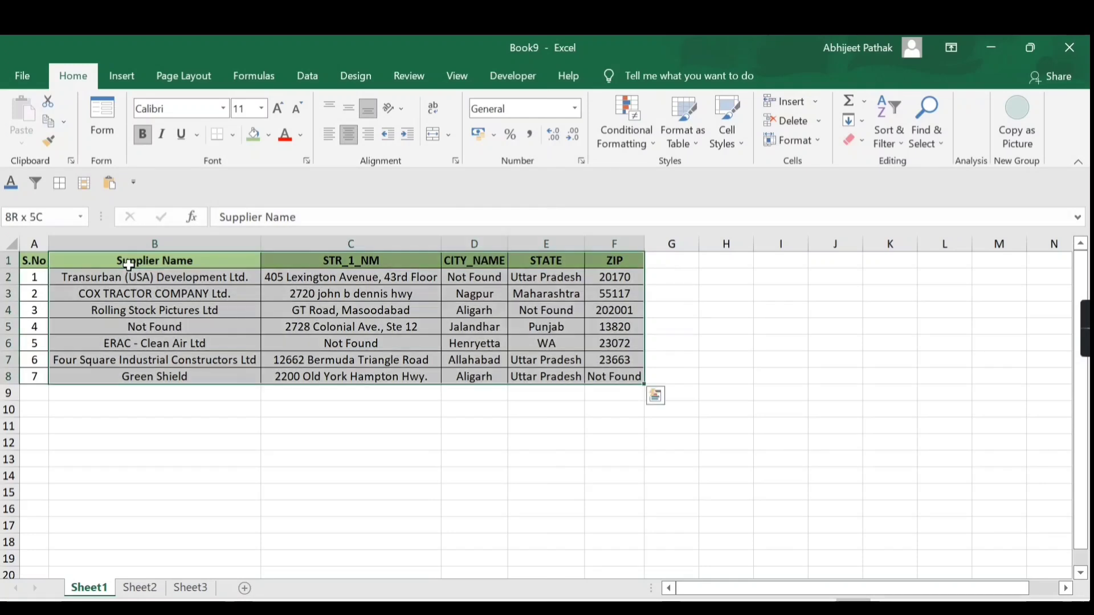
pyautogui.click(381, 314)
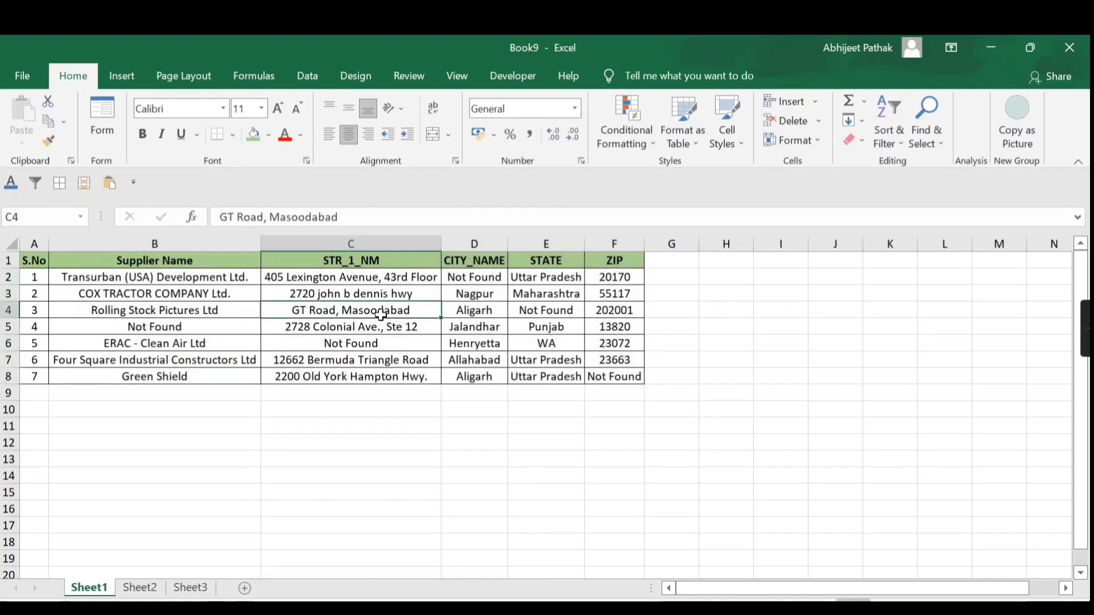
pyautogui.moveTo(388, 312); pyautogui.dragTo(618, 376)
pyautogui.click(420, 311)
pyautogui.hotkey('ctrl', 'shift', 'End')
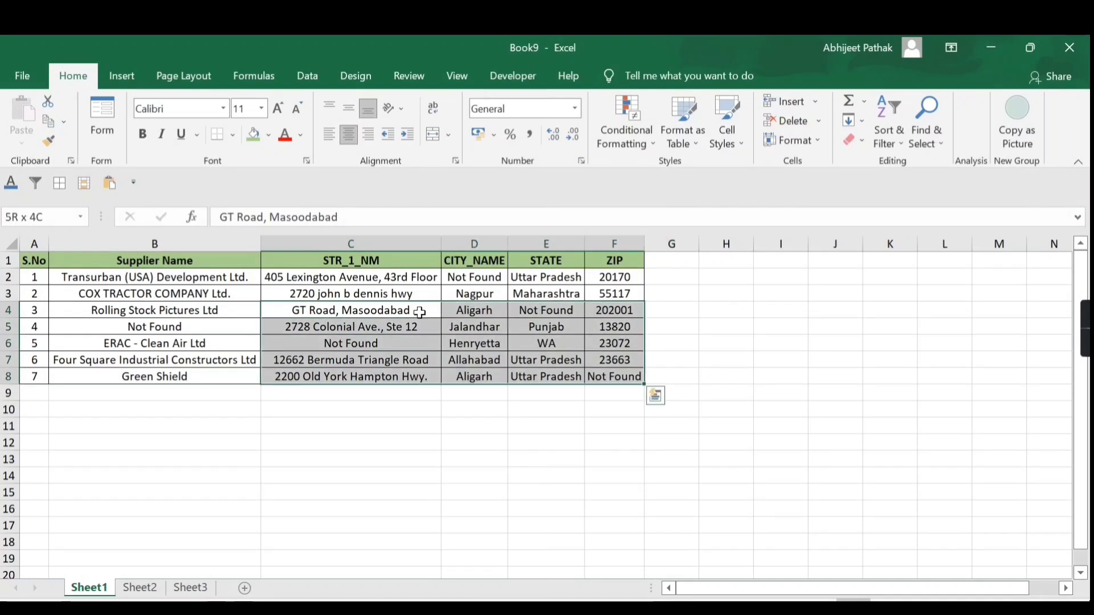
# - Select the range from cell C4 back to A1, and clear the selection by moving to C5
pyautogui.click(419, 311)
pyautogui.moveTo(419, 311); pyautogui.dragTo(12, 261)
pyautogui.click(360, 308)
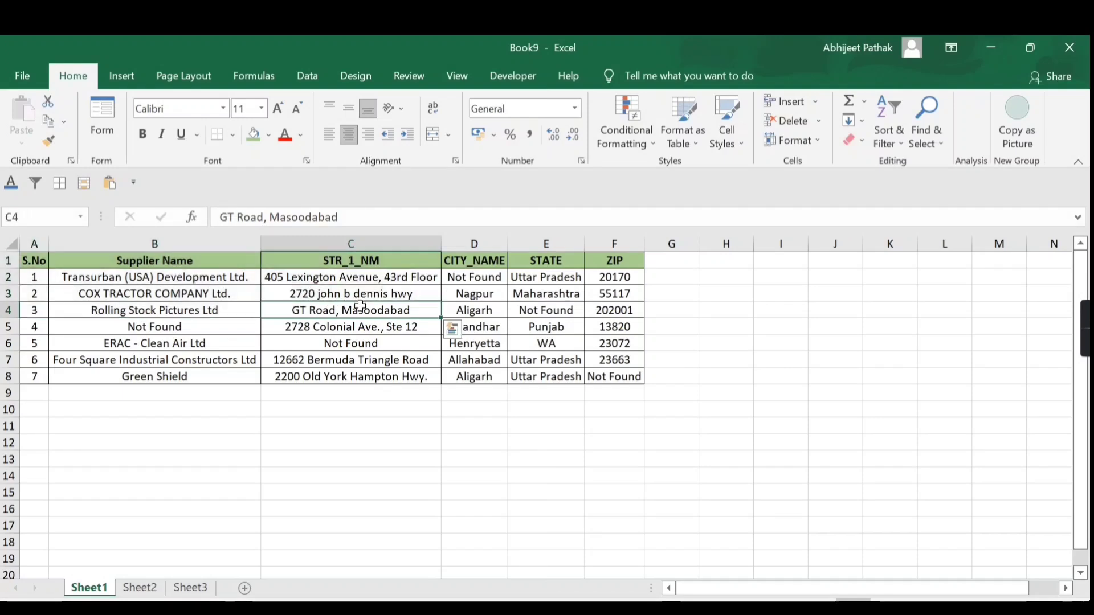
pyautogui.hotkey('ctrl', 'shift', 'Home')
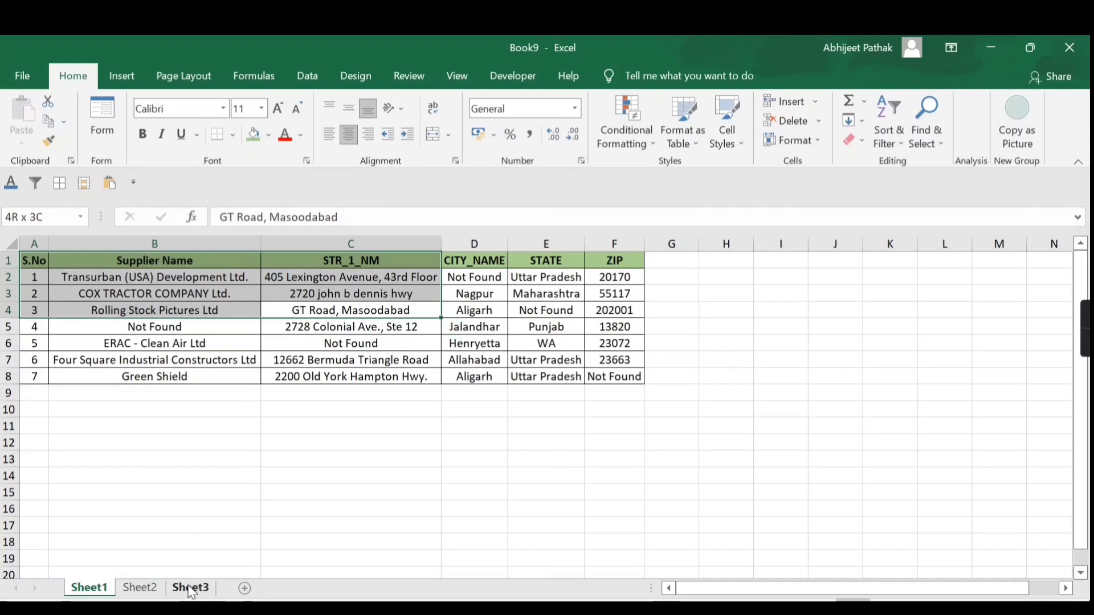
pyautogui.press('Down')
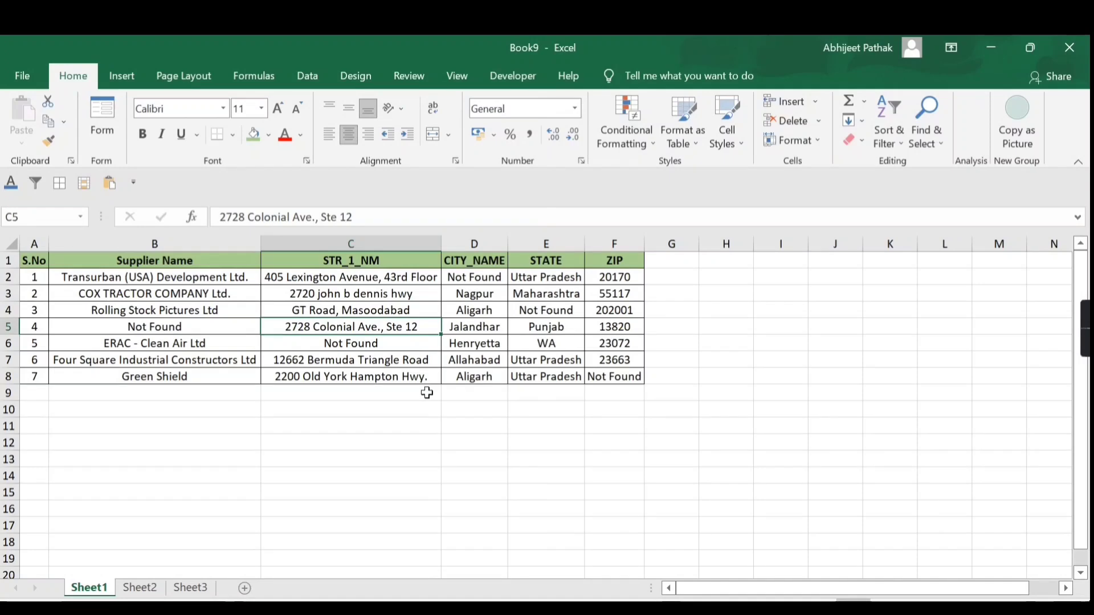